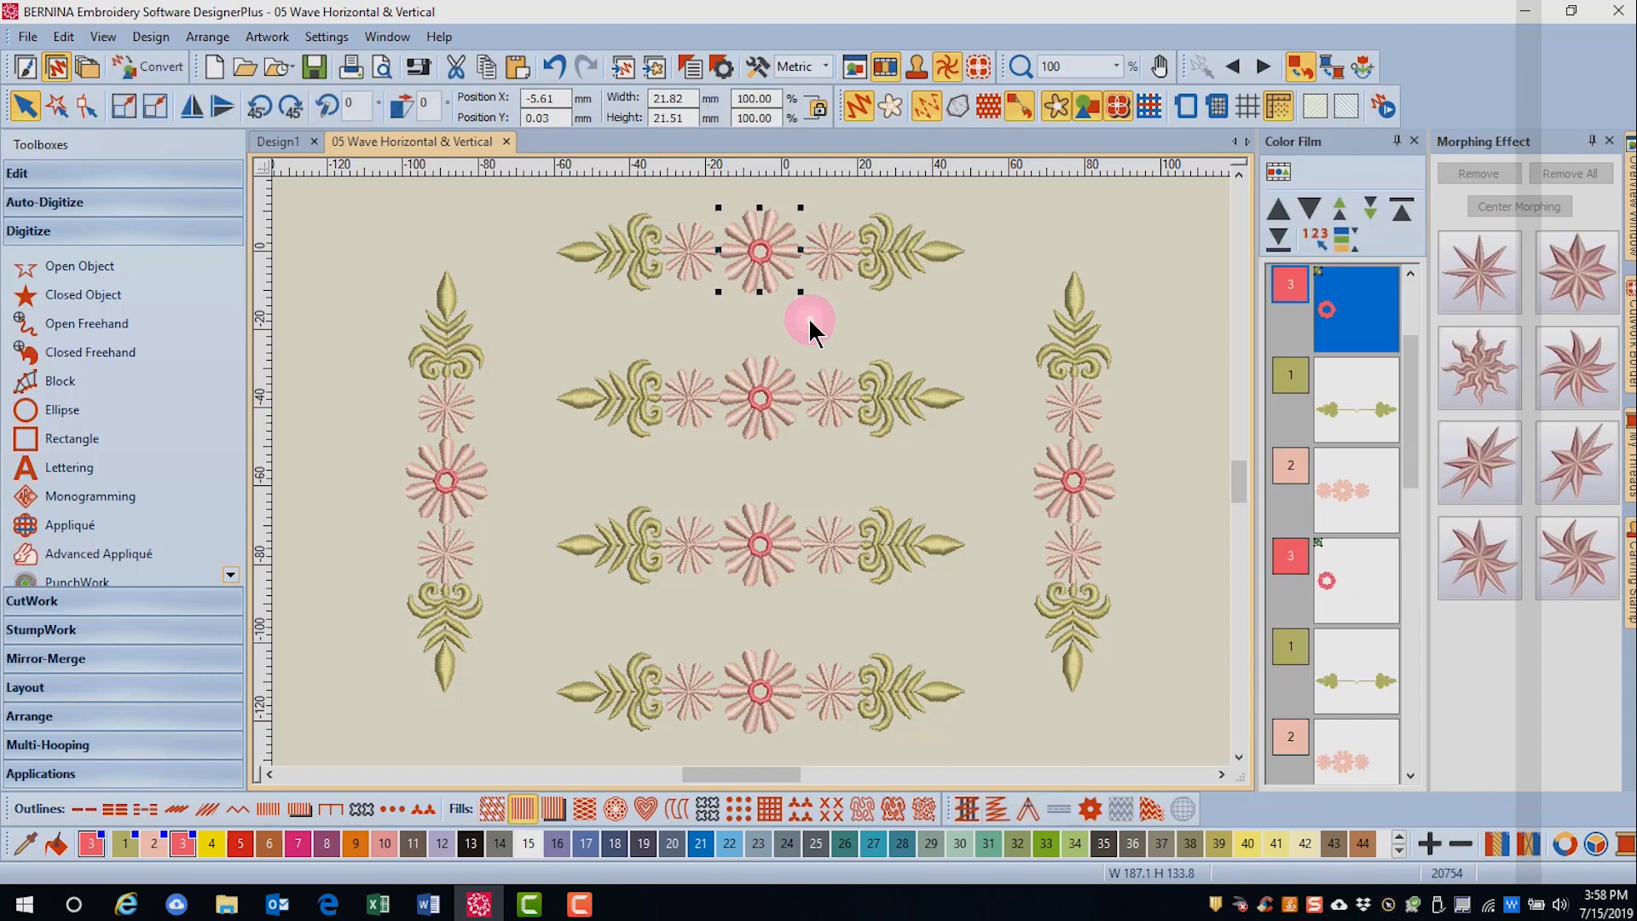
# - Apply the Wave Horizontal morphing effect to the centre flower of the top border and increase its amplitude and frequency
pyautogui.click(1484, 583)
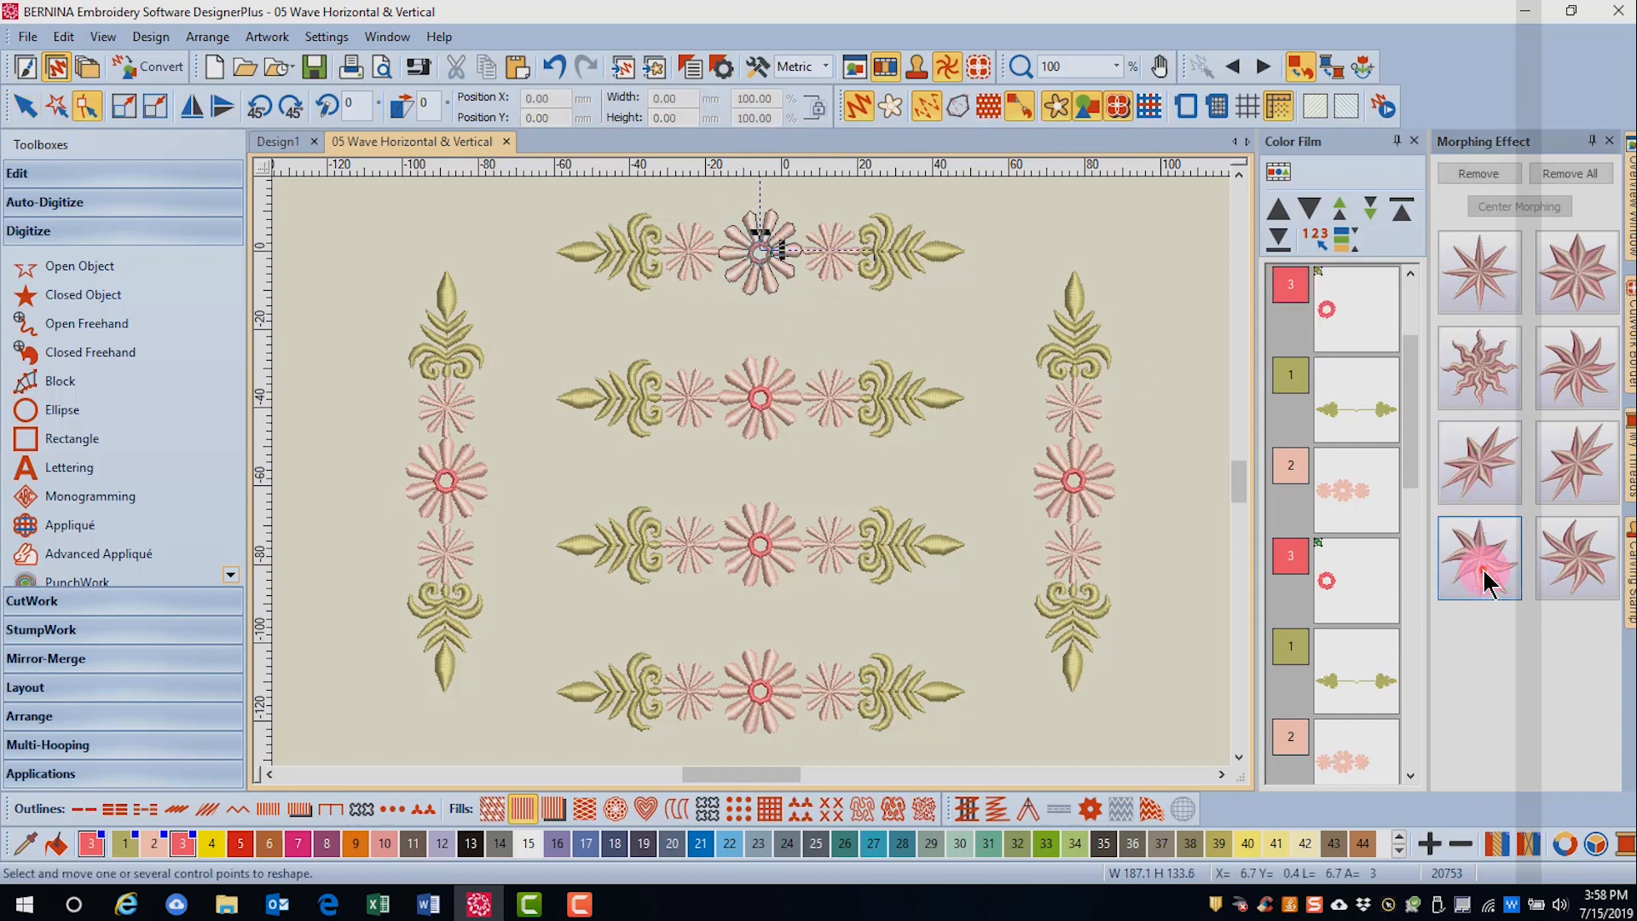
pyautogui.scroll(3, 1241, 482)
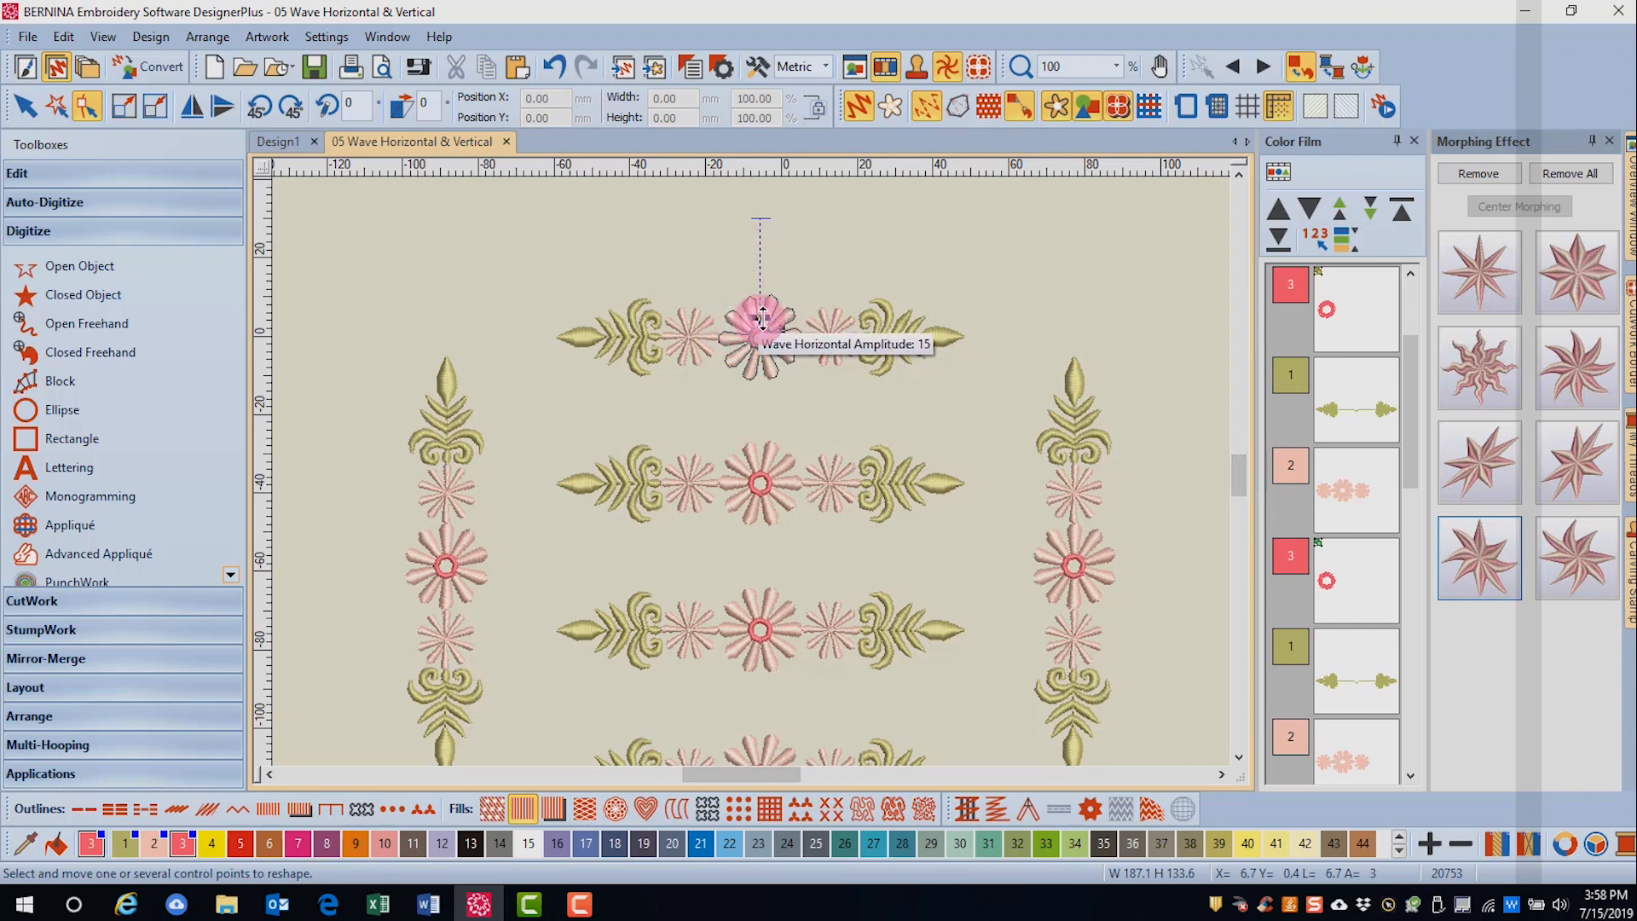
pyautogui.moveTo(761, 318)
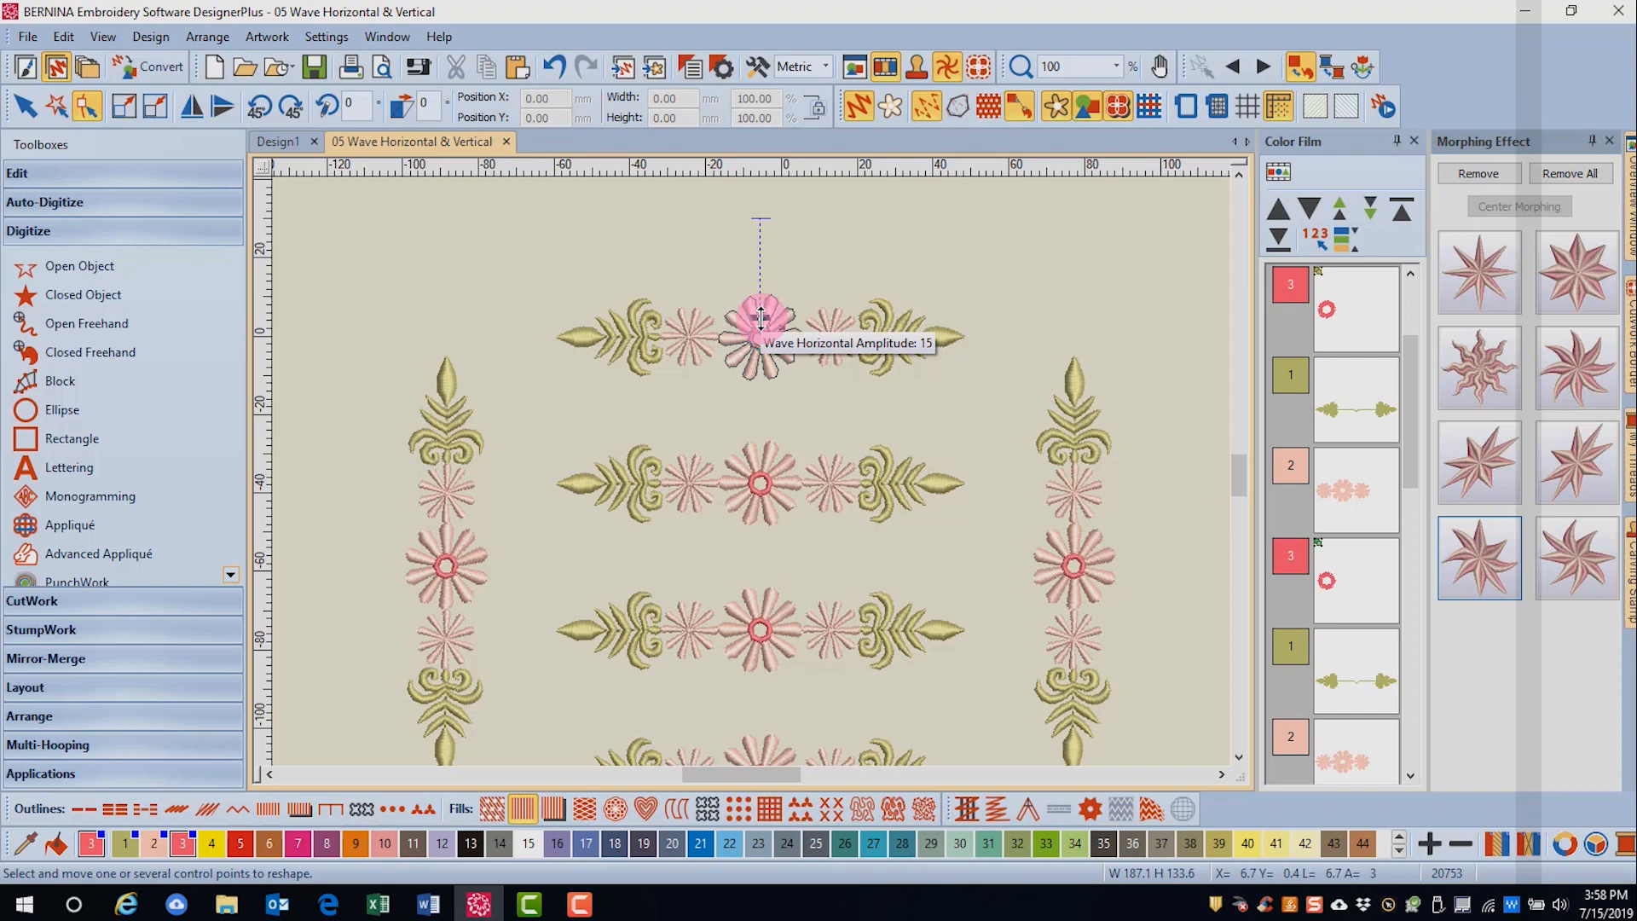
pyautogui.moveTo(761, 319); pyautogui.dragTo(759, 245)
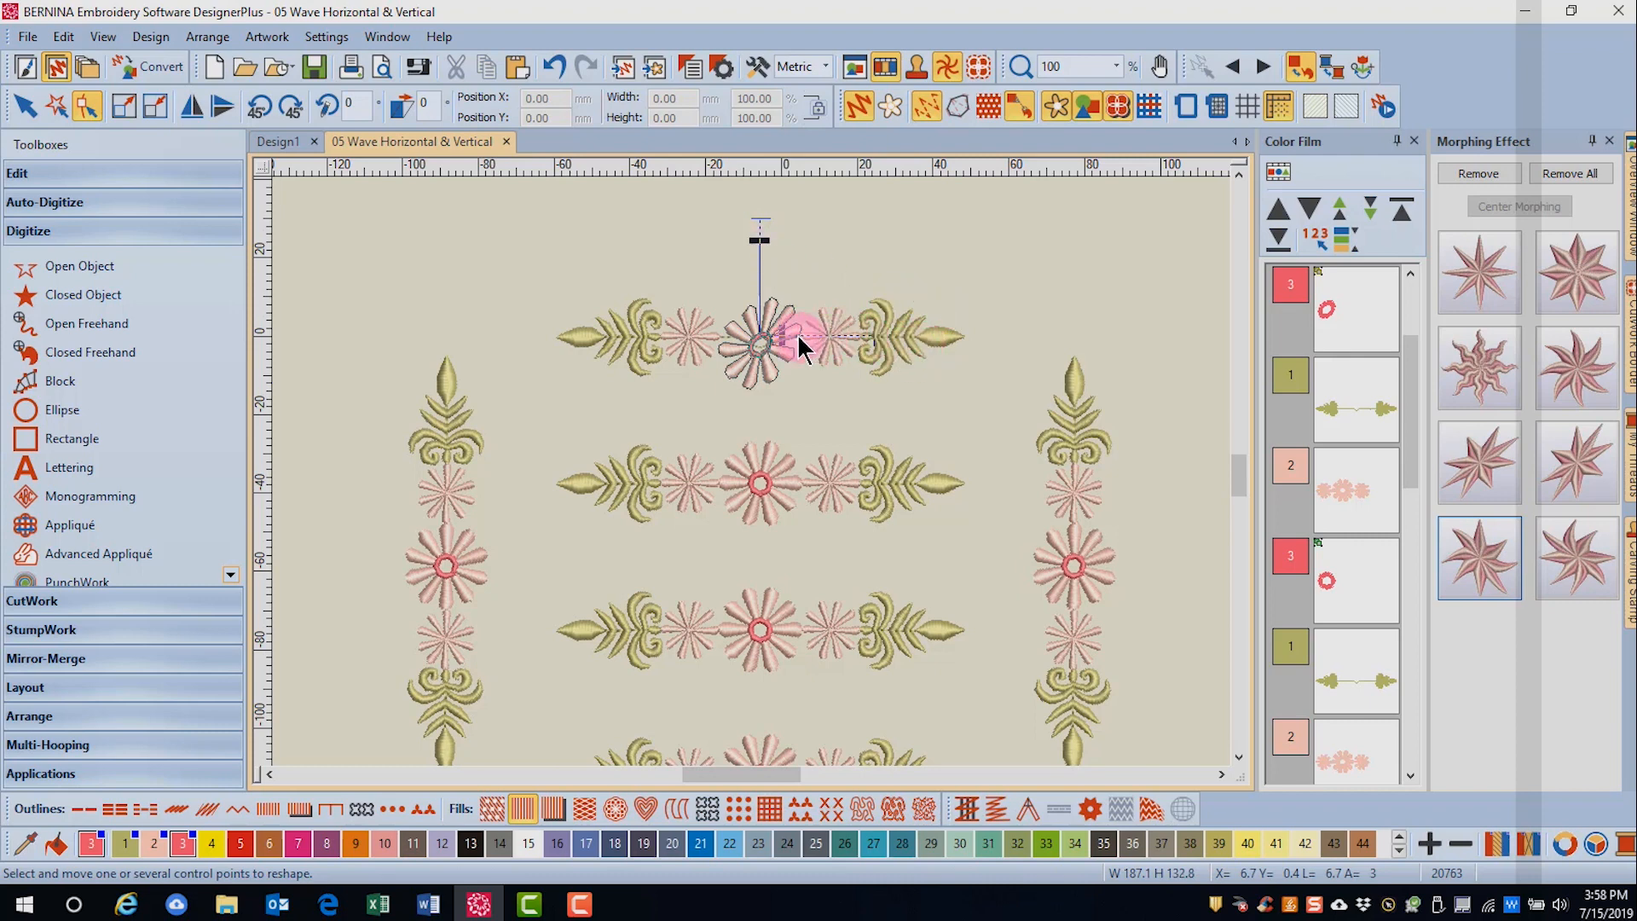
pyautogui.moveTo(800, 341)
pyautogui.mouseDown()
pyautogui.moveTo(776, 336)
pyautogui.moveTo(806, 327)
pyautogui.mouseUp()
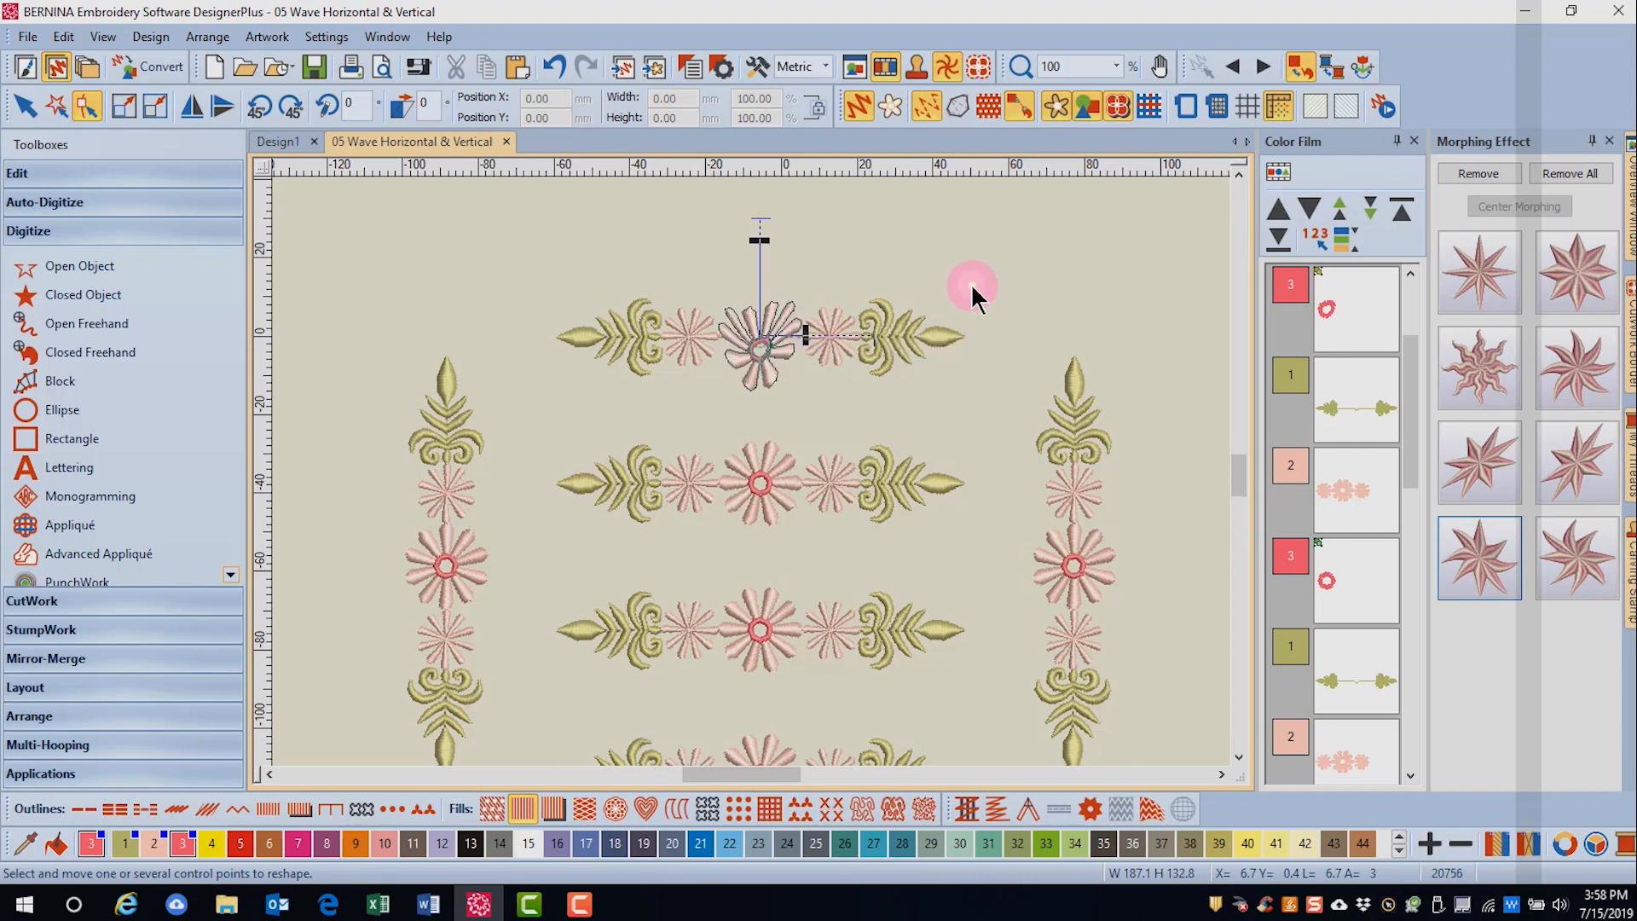
pyautogui.click(972, 290)
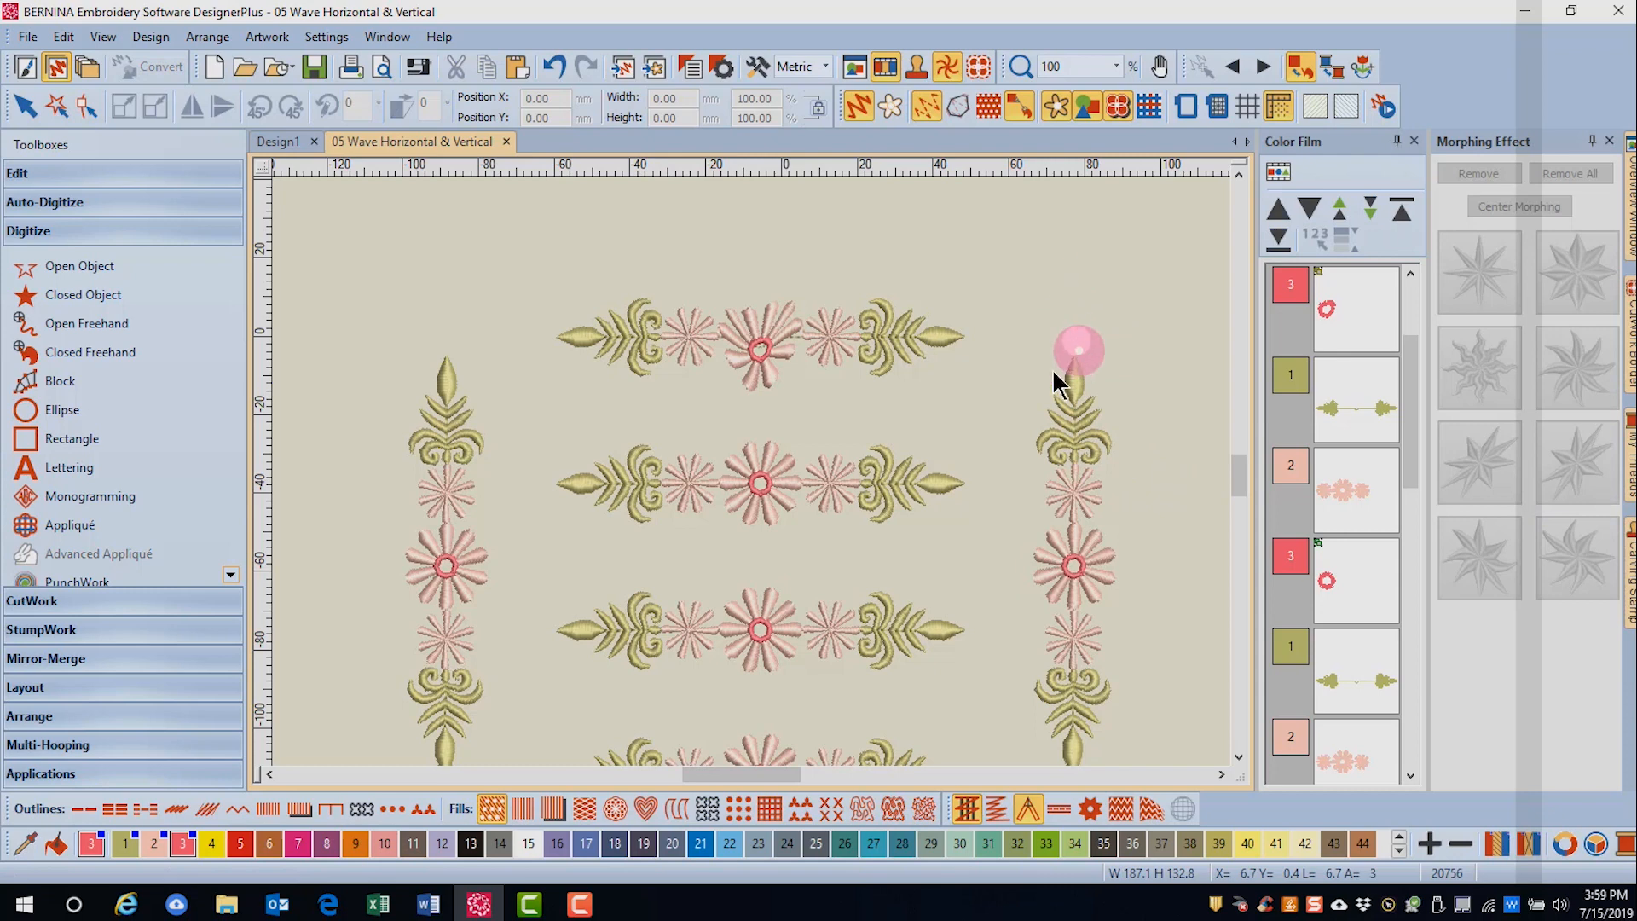
# - Apply Wave Horizontal morphing to the leaf ornament at the right end of the top border and increase only its amplitude
pyautogui.moveTo(849, 277); pyautogui.dragTo(885, 329)
pyautogui.moveTo(974, 386); pyautogui.dragTo(976, 385)
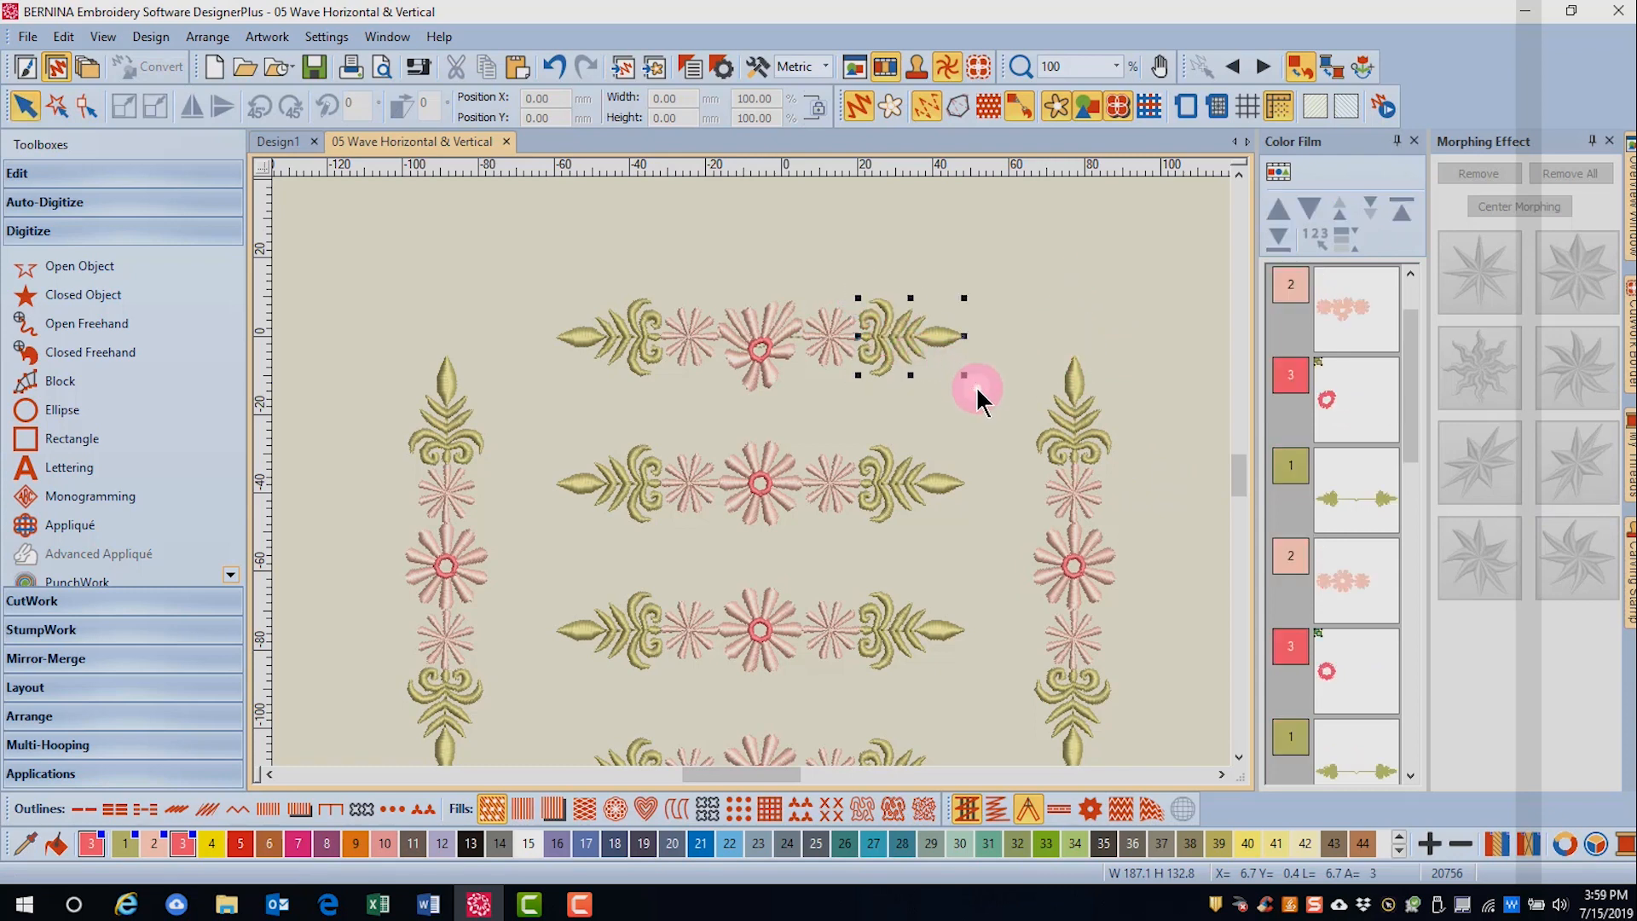
pyautogui.click(1488, 572)
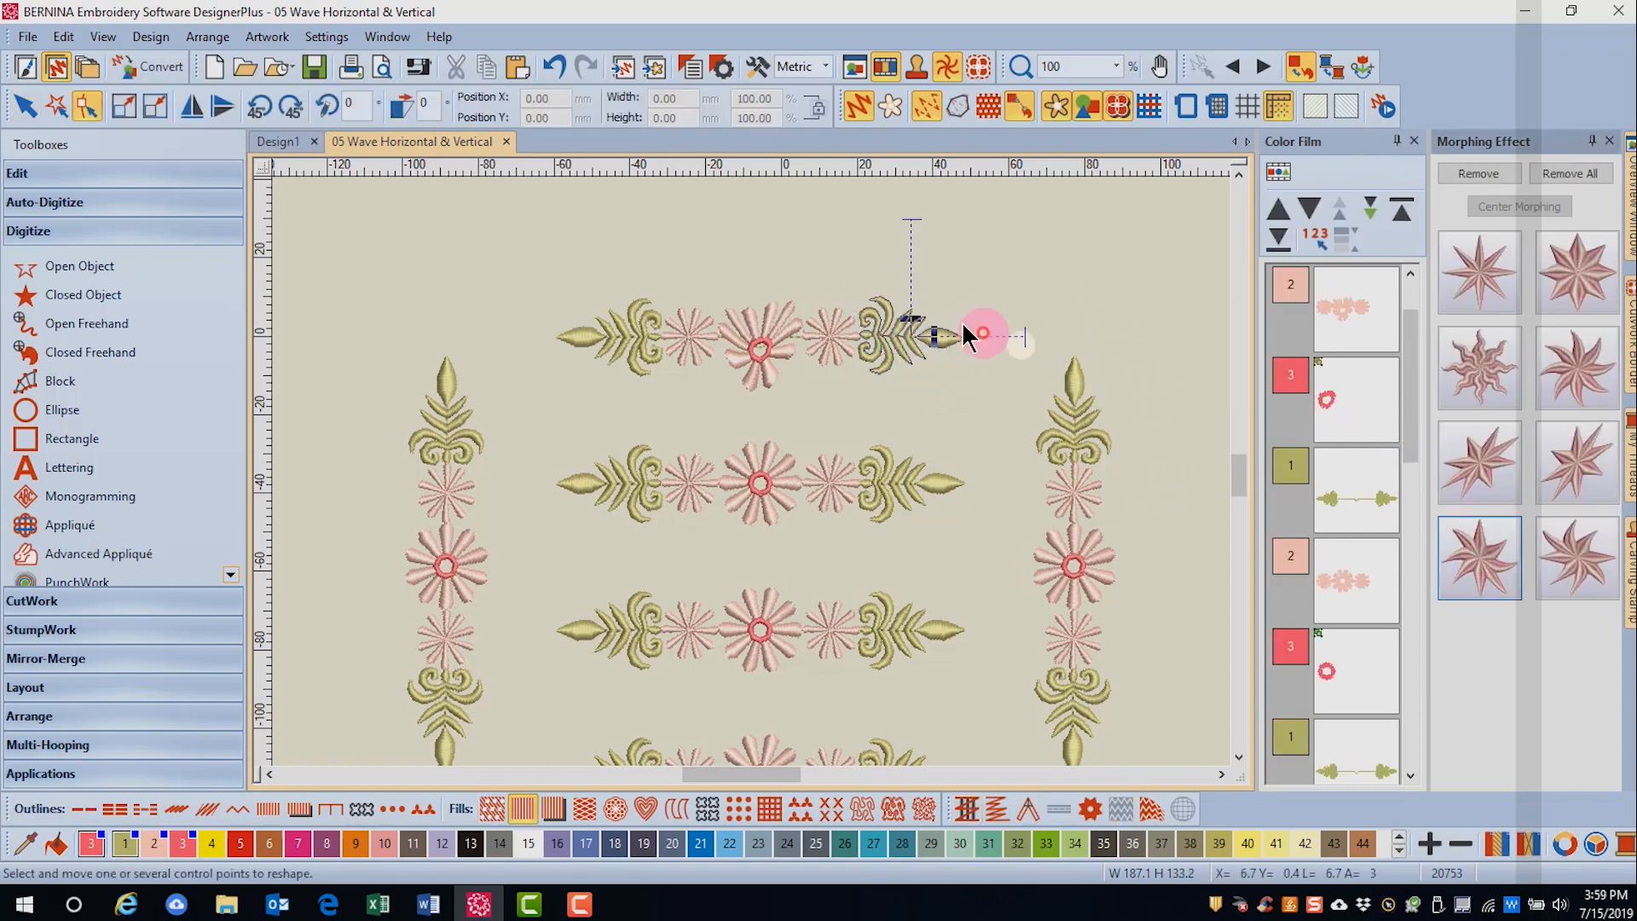
pyautogui.moveTo(914, 320); pyautogui.dragTo(909, 253)
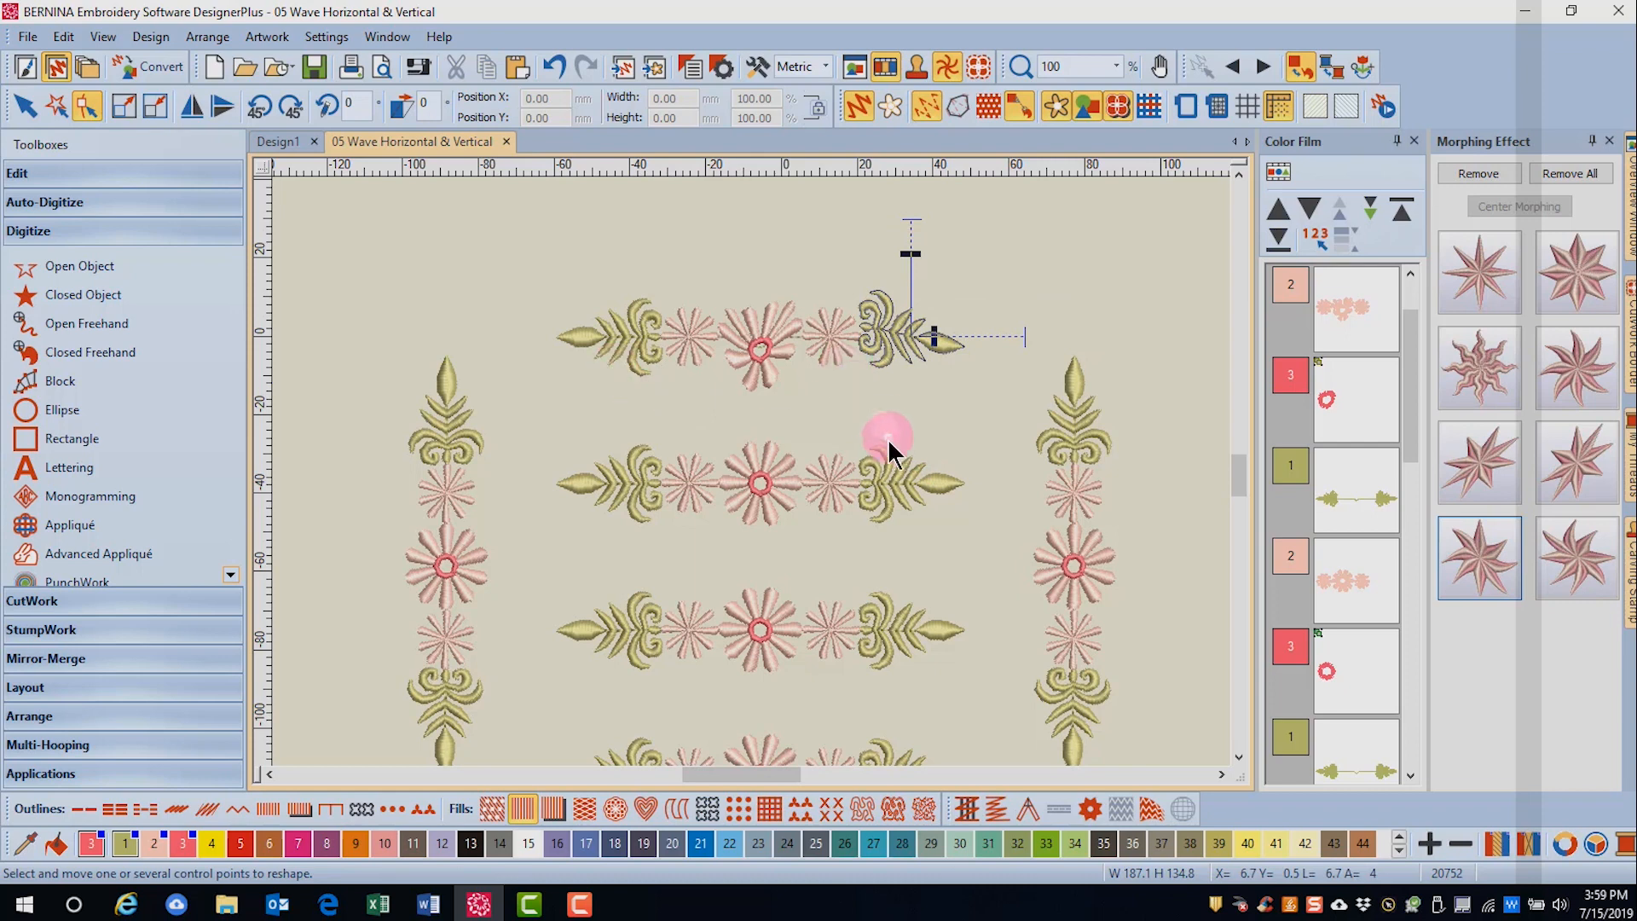
pyautogui.click(767, 420)
# - Apply Wave Horizontal morphing to the leaf ornament at the left end of the top border and increase only its frequency
pyautogui.moveTo(639, 324); pyautogui.dragTo(673, 406)
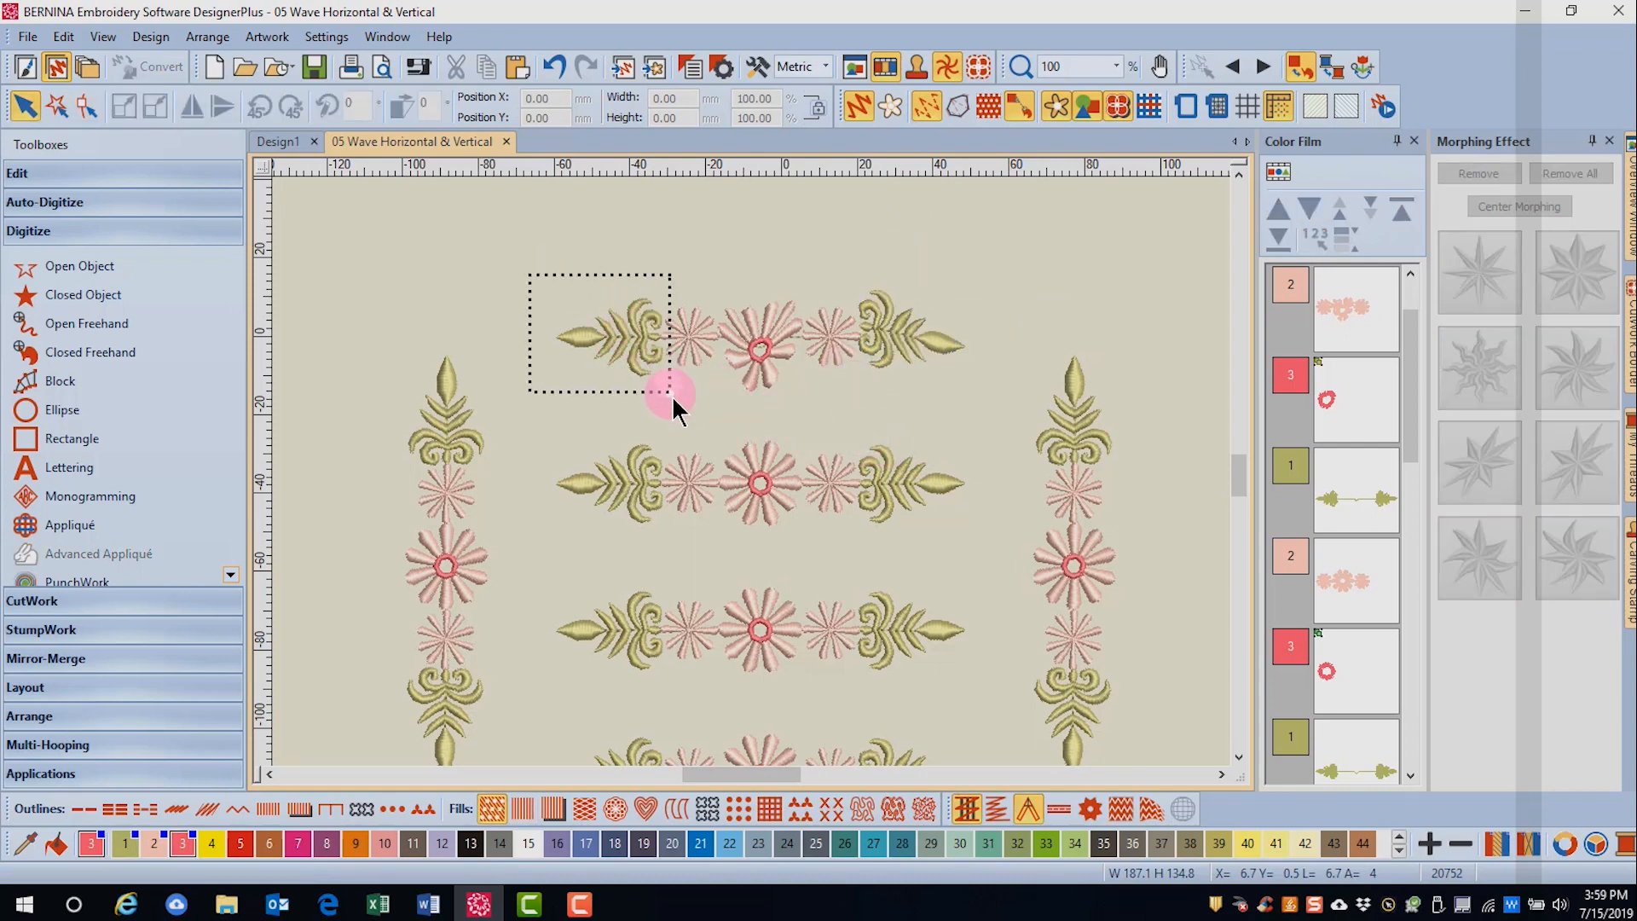
pyautogui.click(1498, 580)
pyautogui.click(1472, 570)
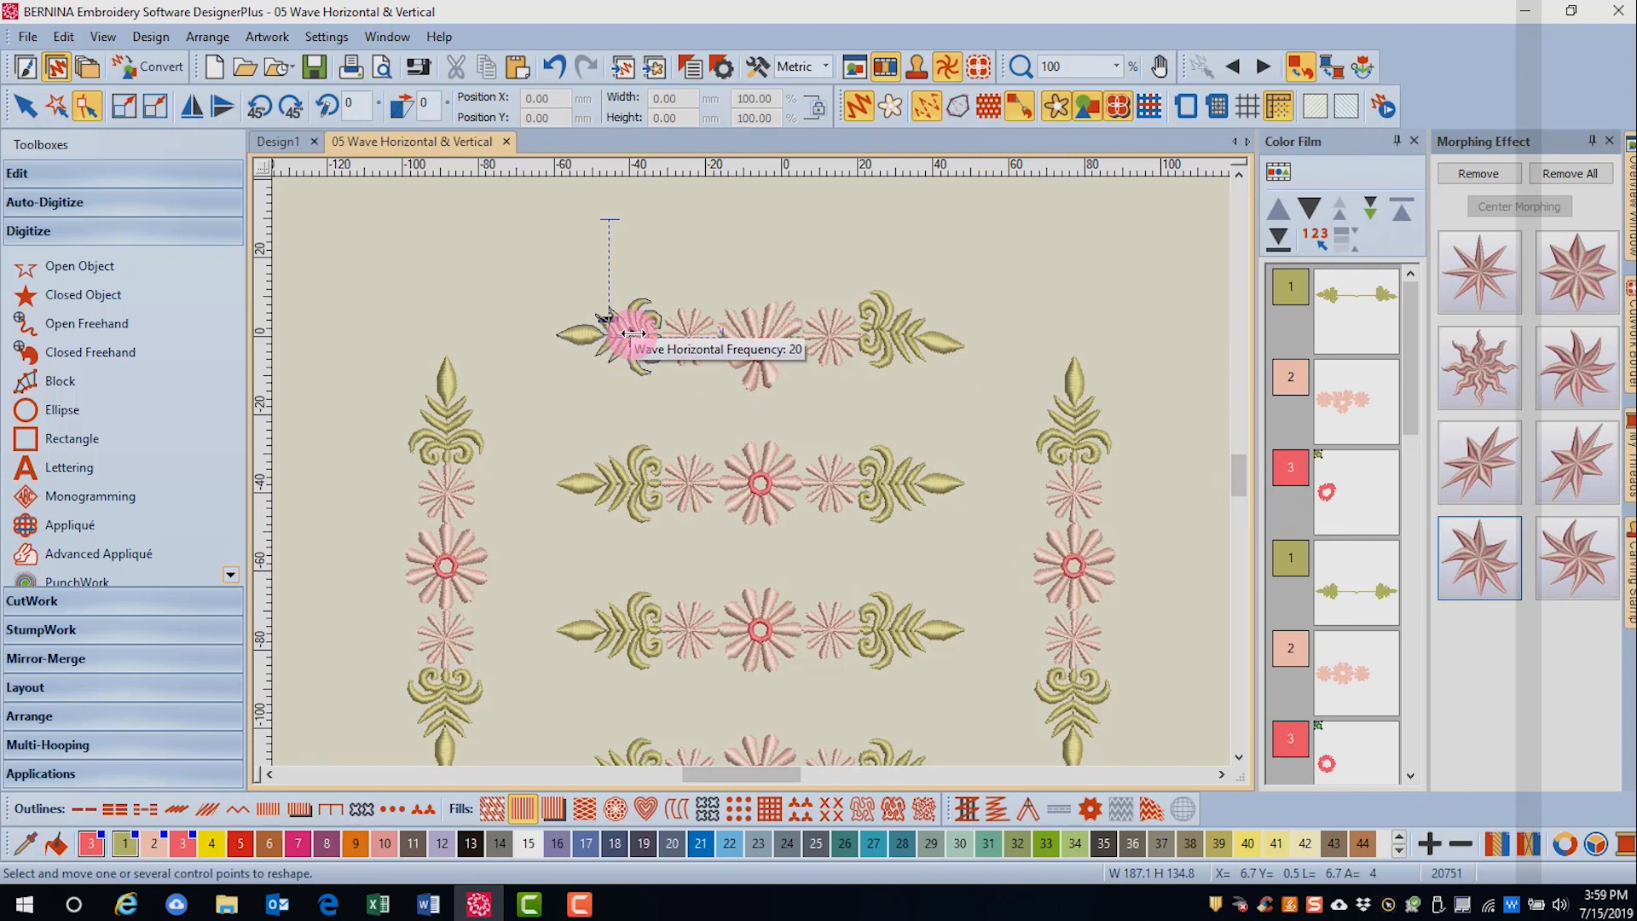
pyautogui.moveTo(632, 333); pyautogui.dragTo(692, 336)
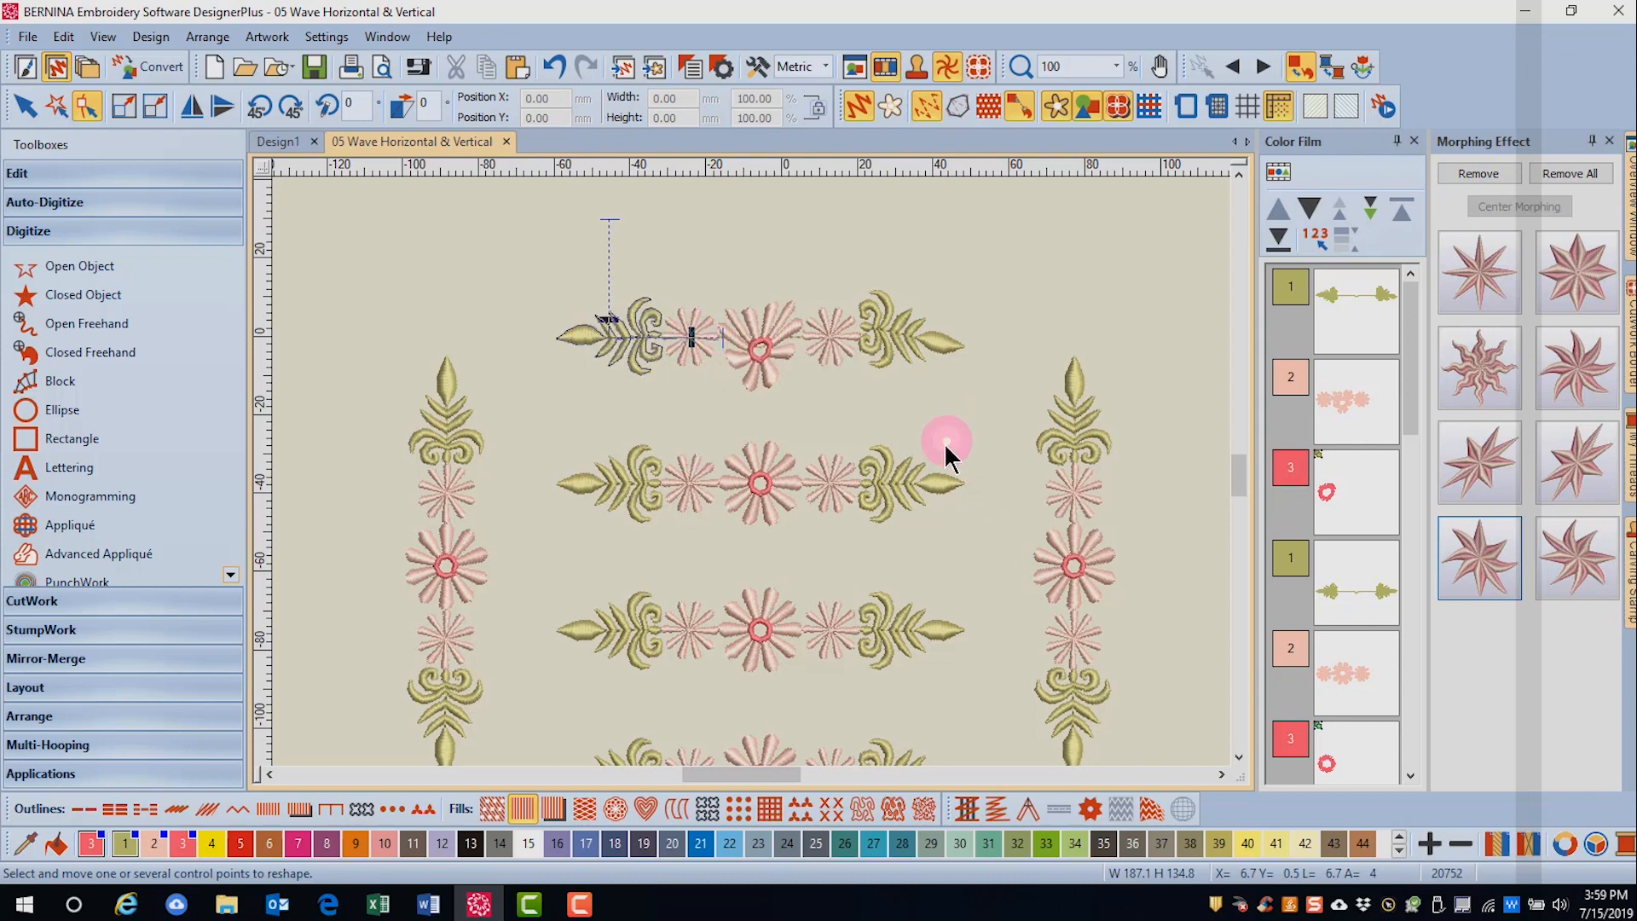
pyautogui.click(842, 435)
pyautogui.click(893, 343)
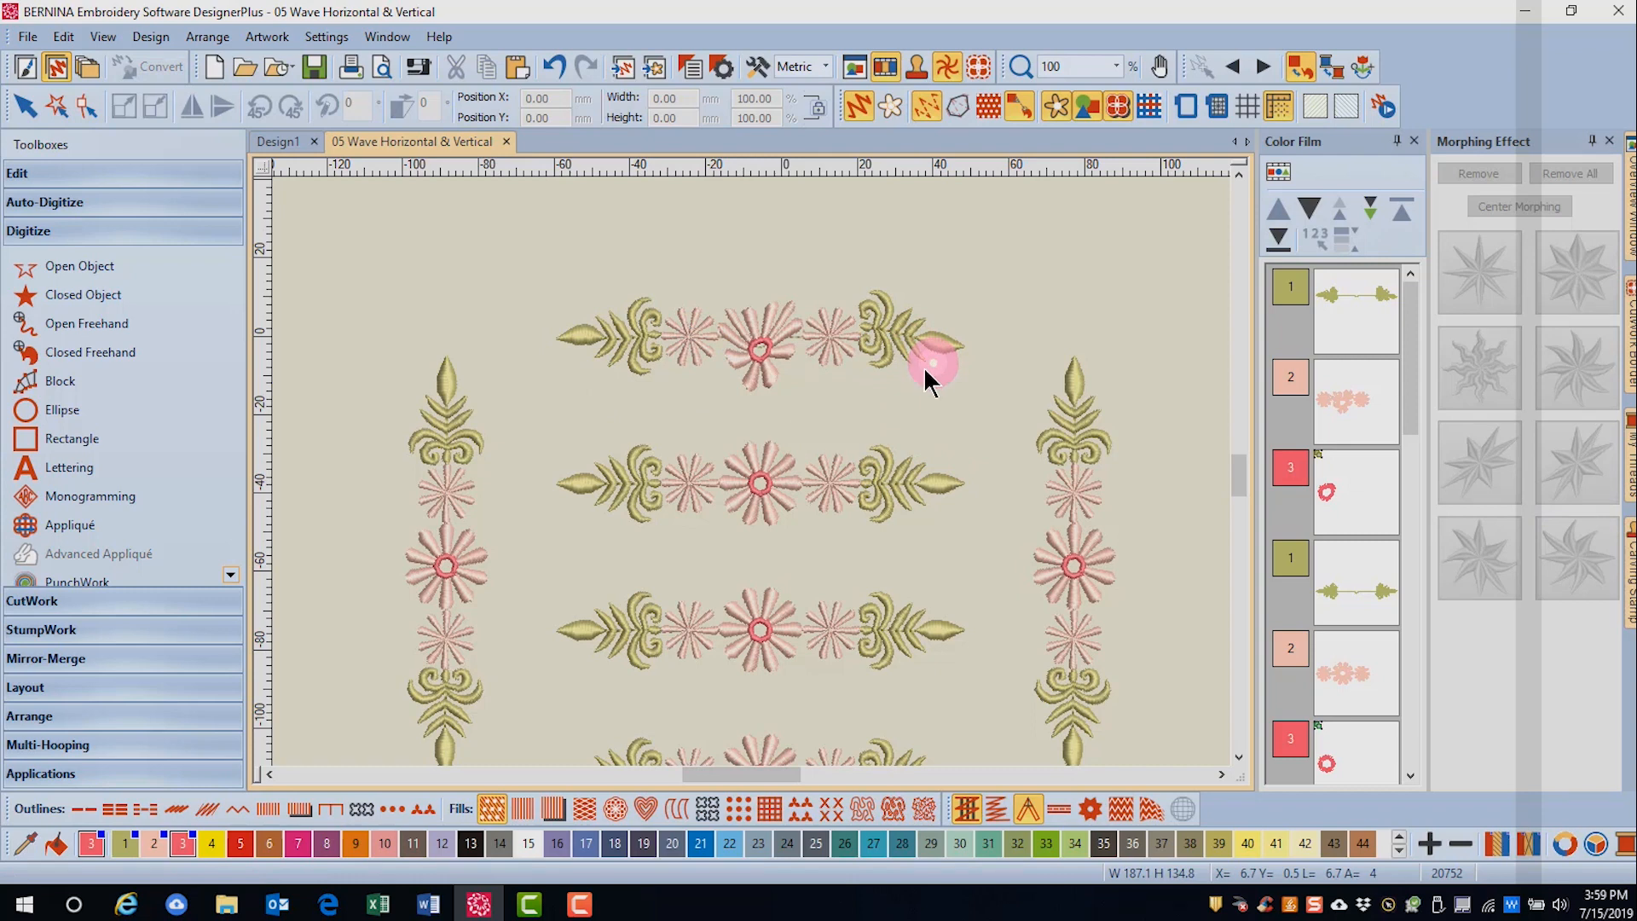
pyautogui.click(611, 376)
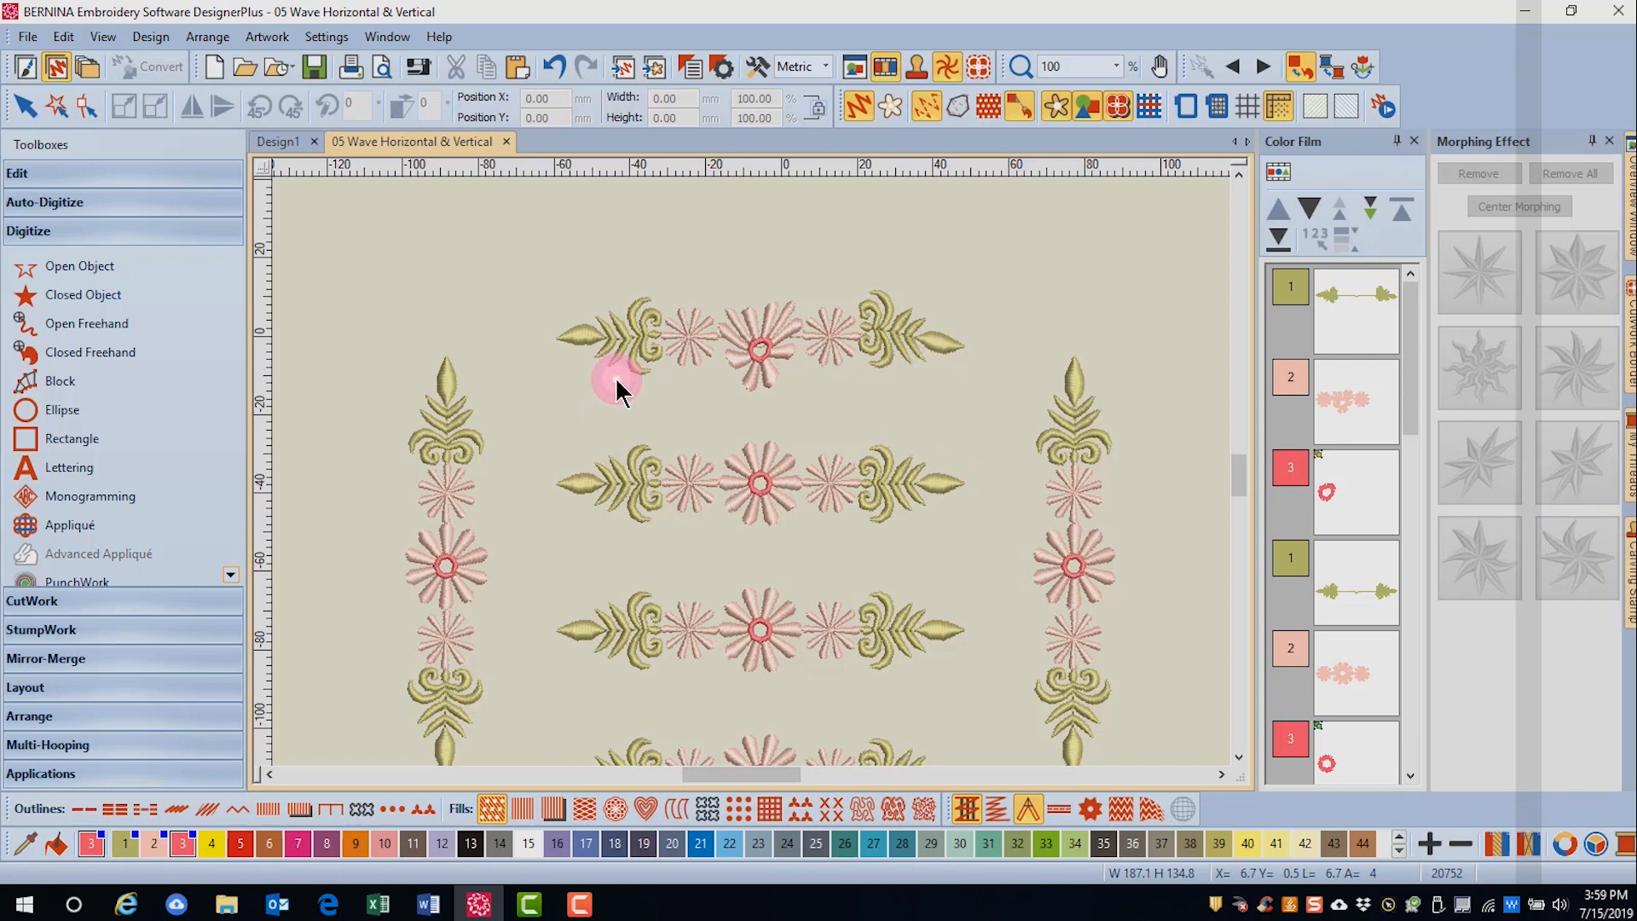
# - Apply the Wave Vertical morphing effect to the centre flower of the second border and increase its frequency and amplitude
pyautogui.moveTo(1242, 479); pyautogui.dragTo(1242, 482)
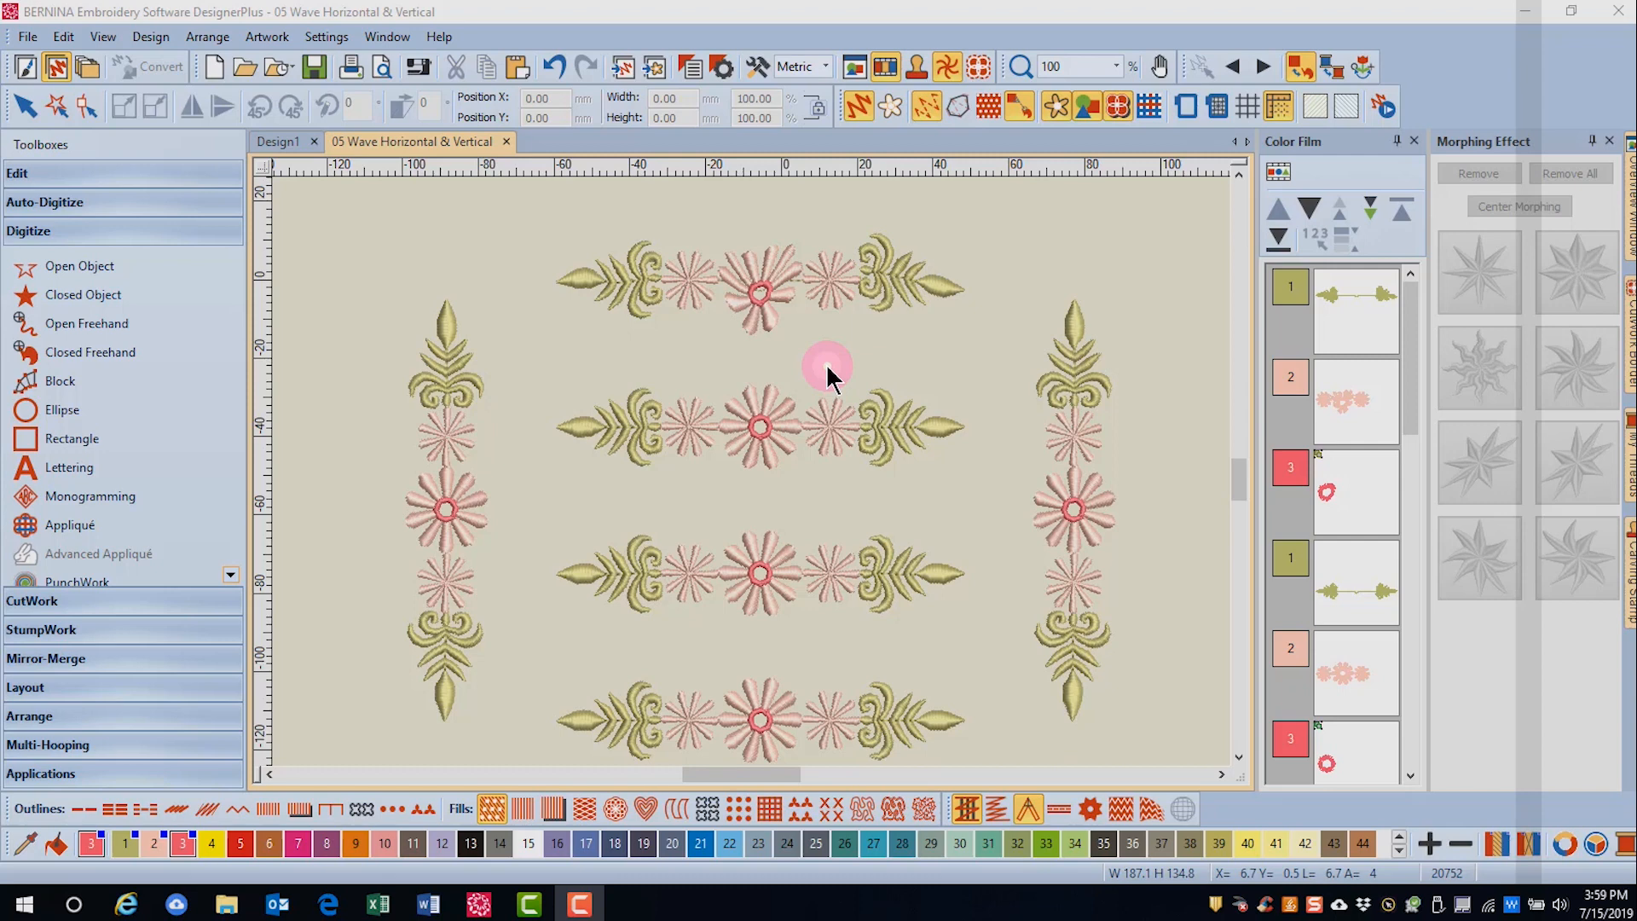
pyautogui.click(729, 376)
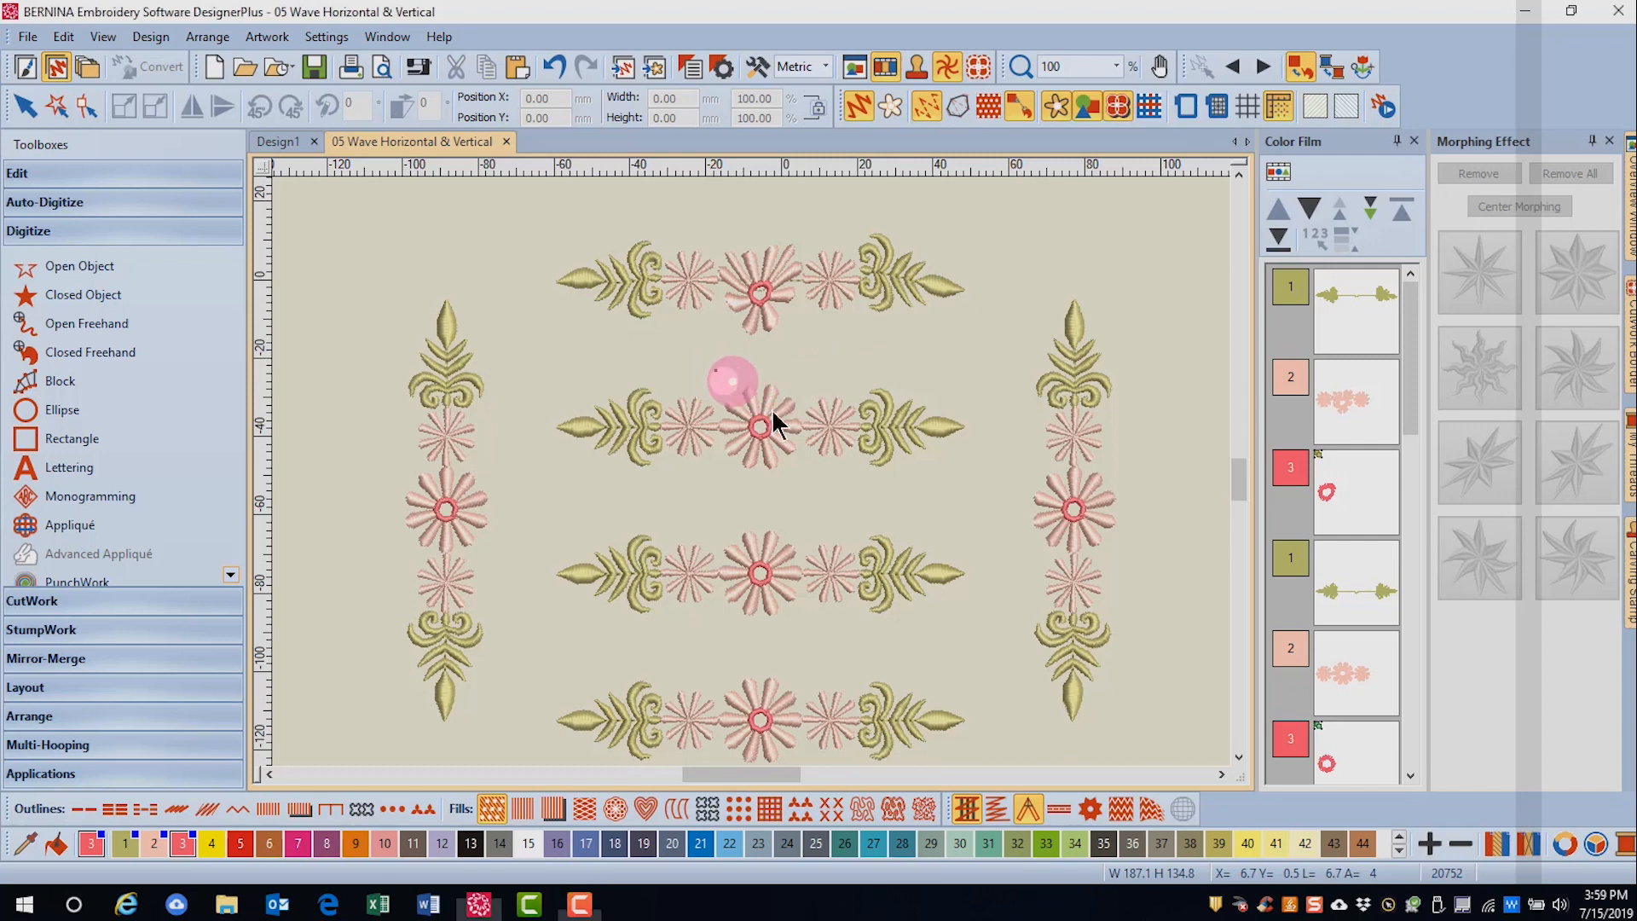
pyautogui.click(819, 493)
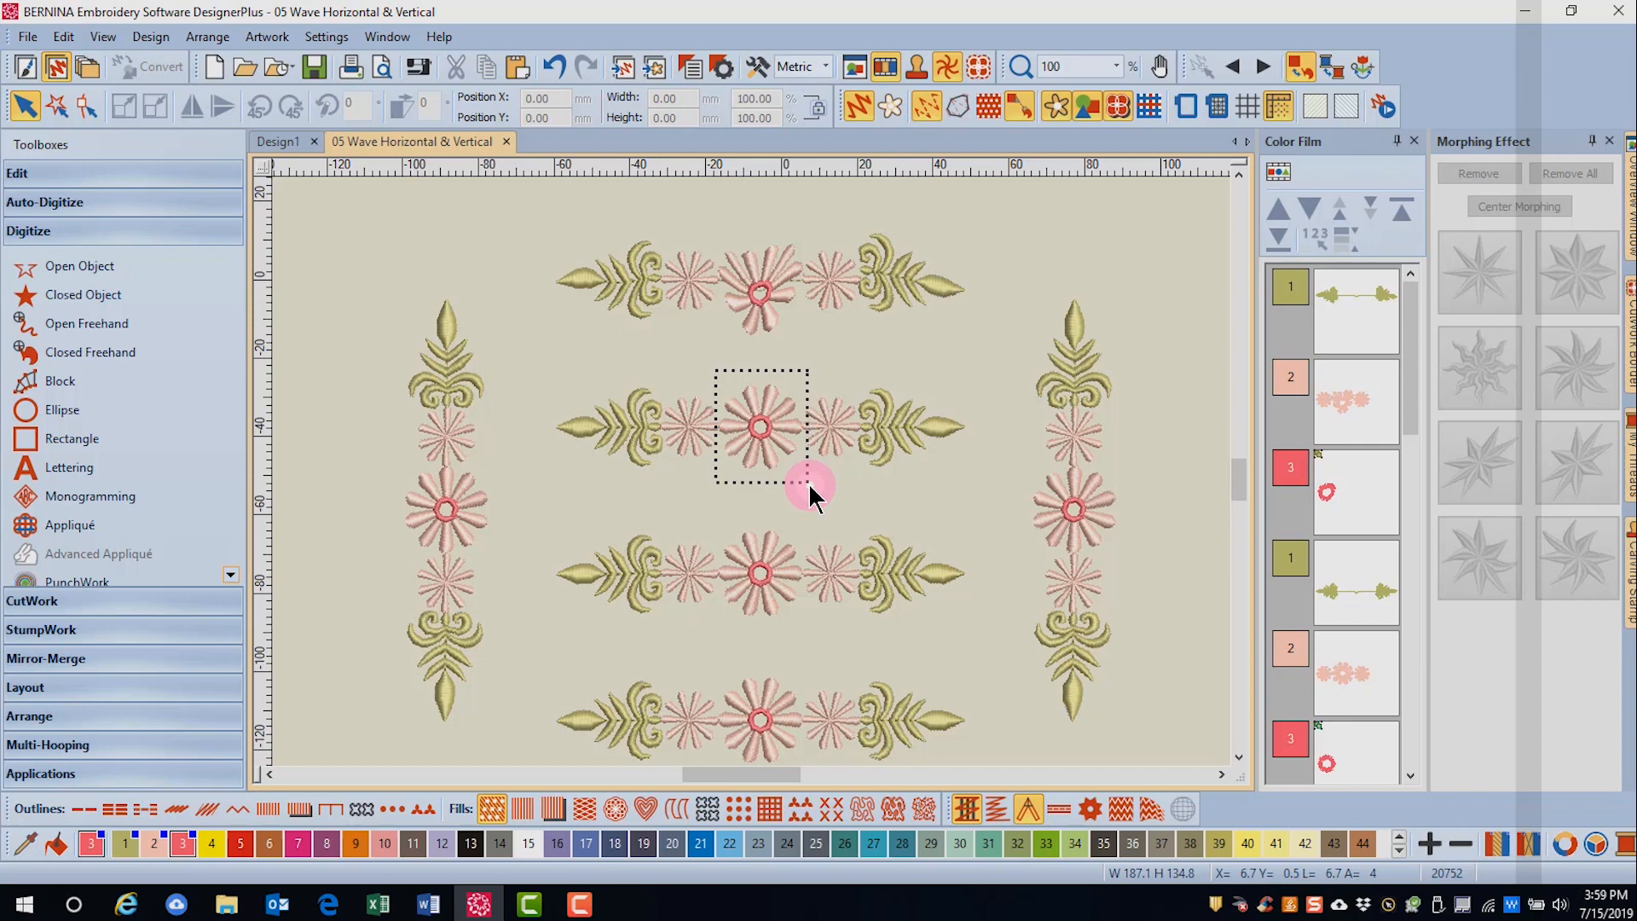
pyautogui.click(1576, 575)
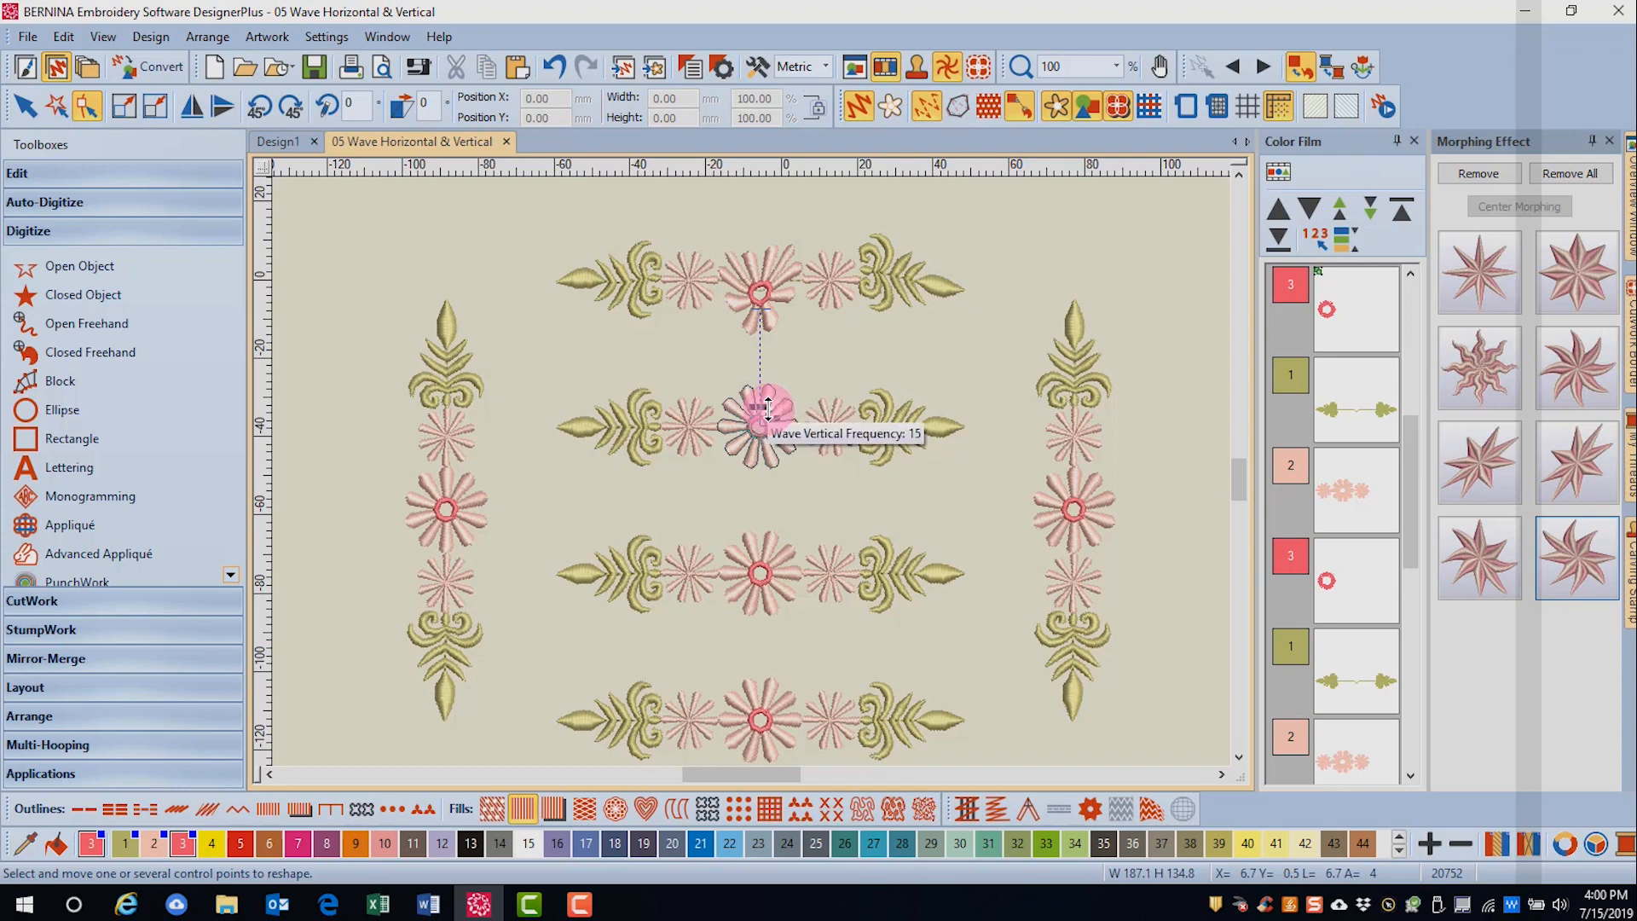
pyautogui.moveTo(767, 409); pyautogui.dragTo(834, 422)
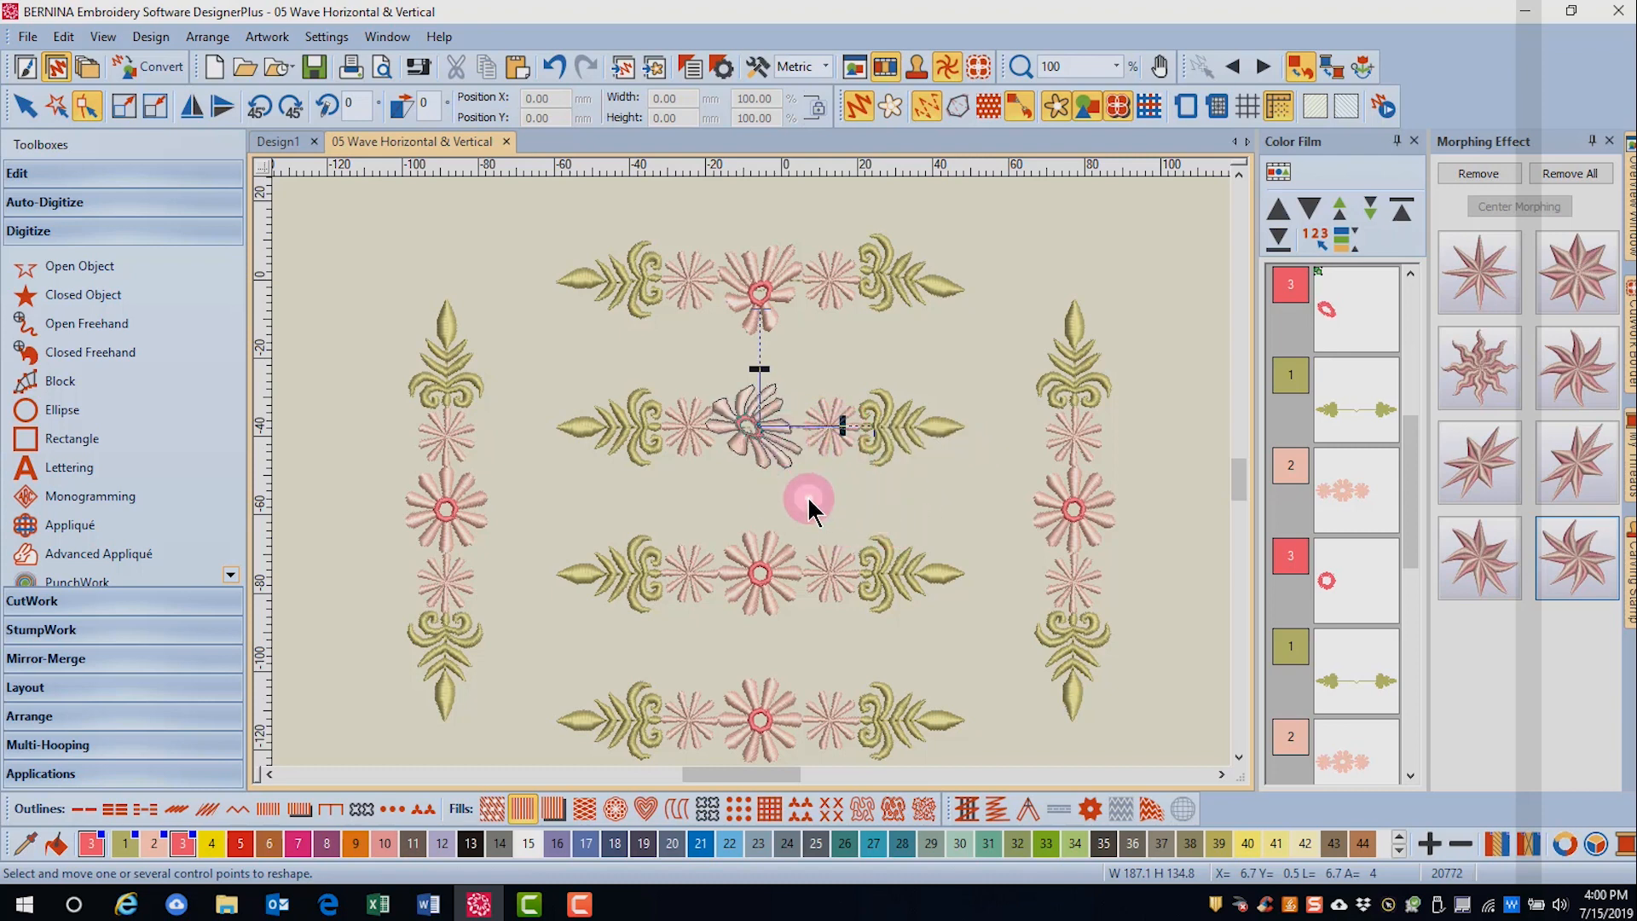
pyautogui.press('Escape')
# - Apply Wave Vertical morphing to the leaf ornament at the right end of the second border and increase only its amplitude
pyautogui.moveTo(847, 362); pyautogui.dragTo(984, 496)
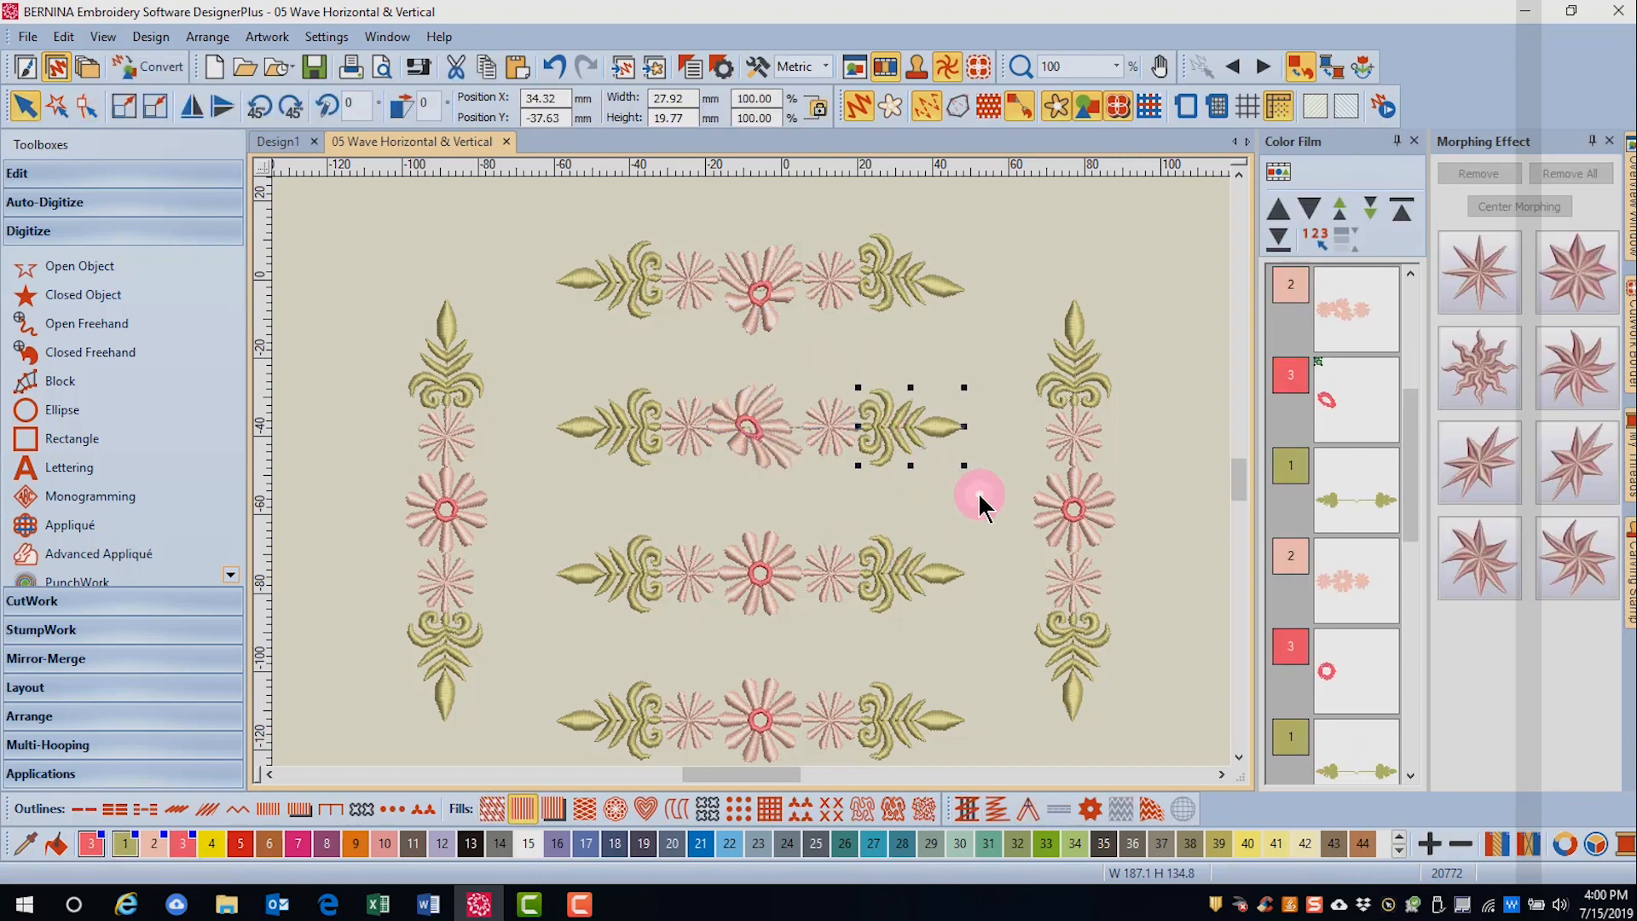
pyautogui.click(1573, 556)
pyautogui.click(961, 463)
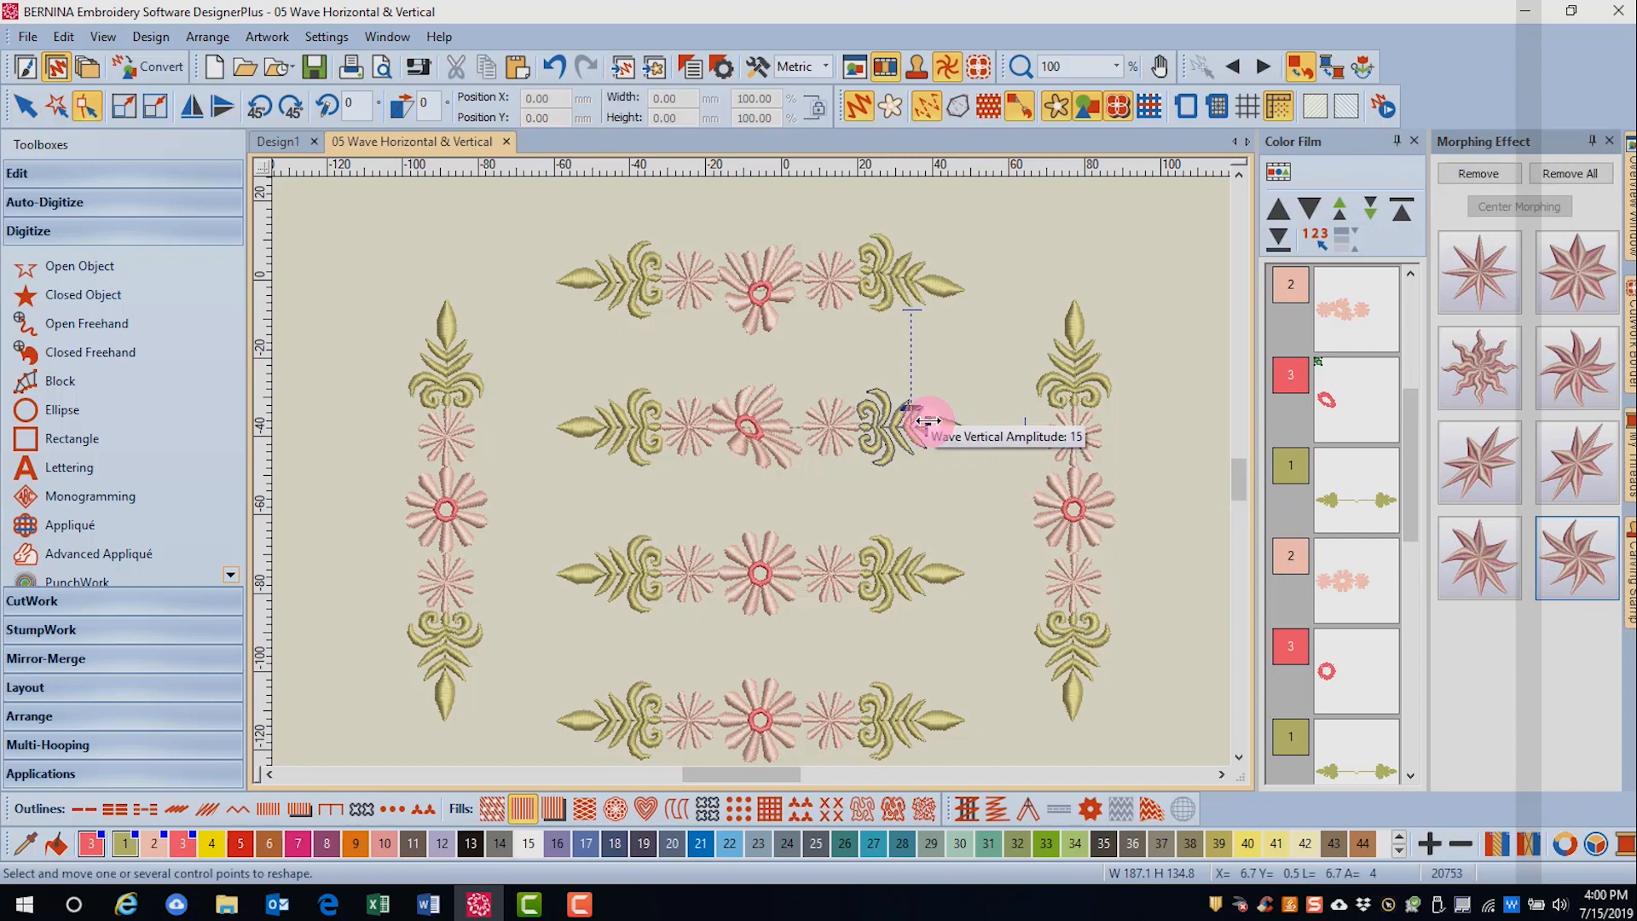
pyautogui.moveTo(927, 421); pyautogui.dragTo(993, 425)
pyautogui.click(897, 525)
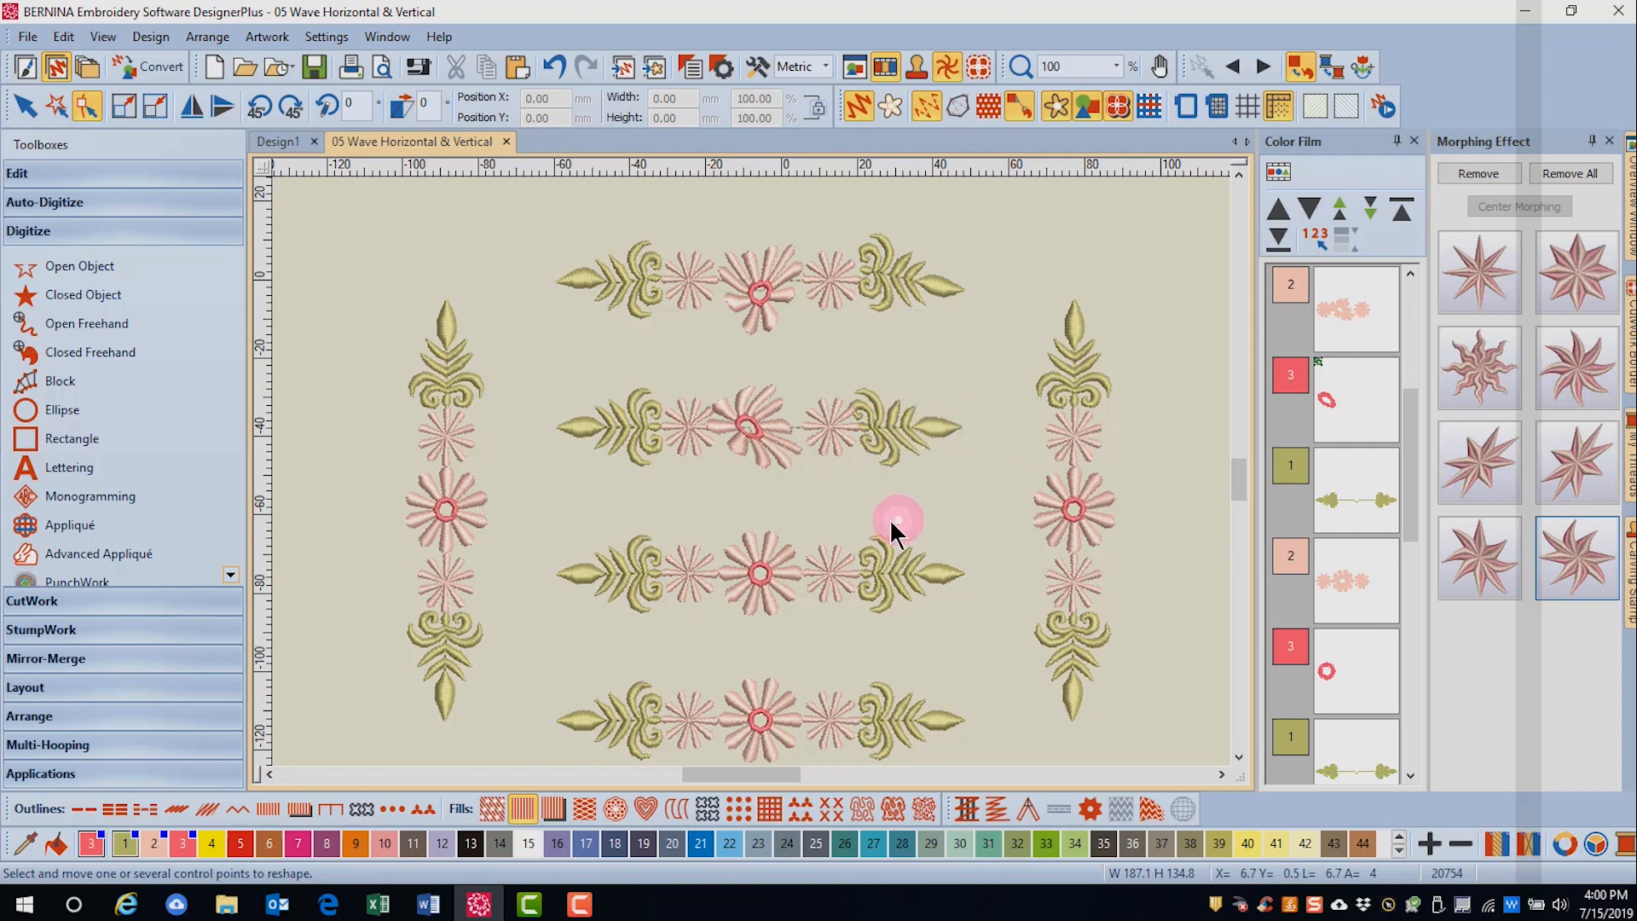
# - Apply Wave Vertical morphing to the leaf ornament at the left end of the second border and increase only its frequency
pyautogui.moveTo(540, 364); pyautogui.dragTo(687, 496)
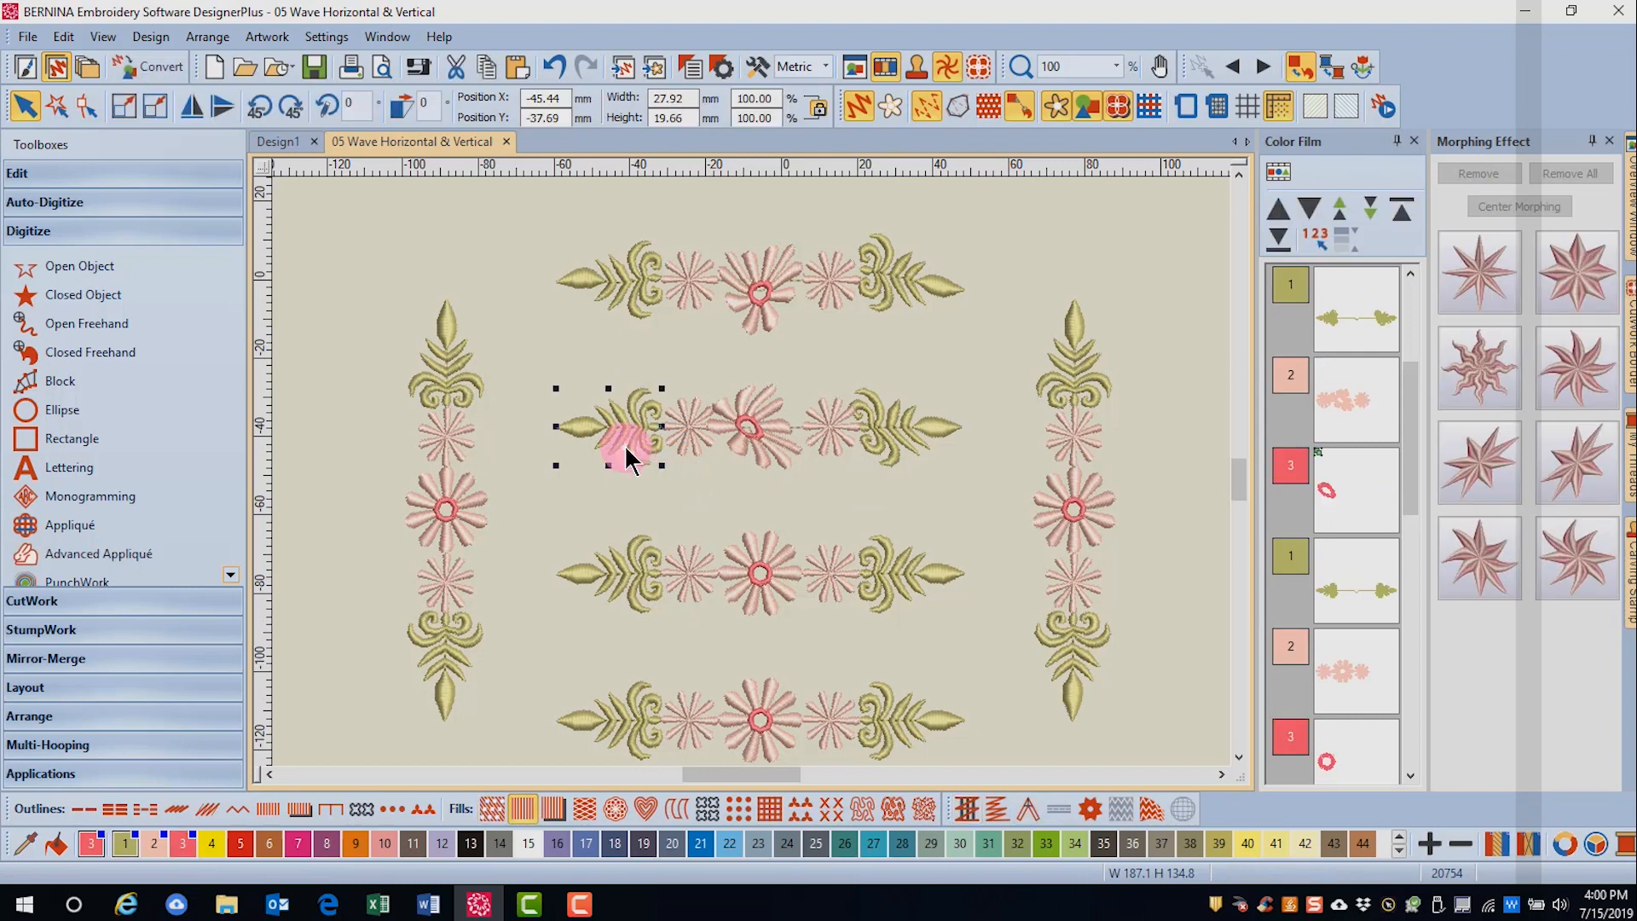
pyautogui.click(1577, 581)
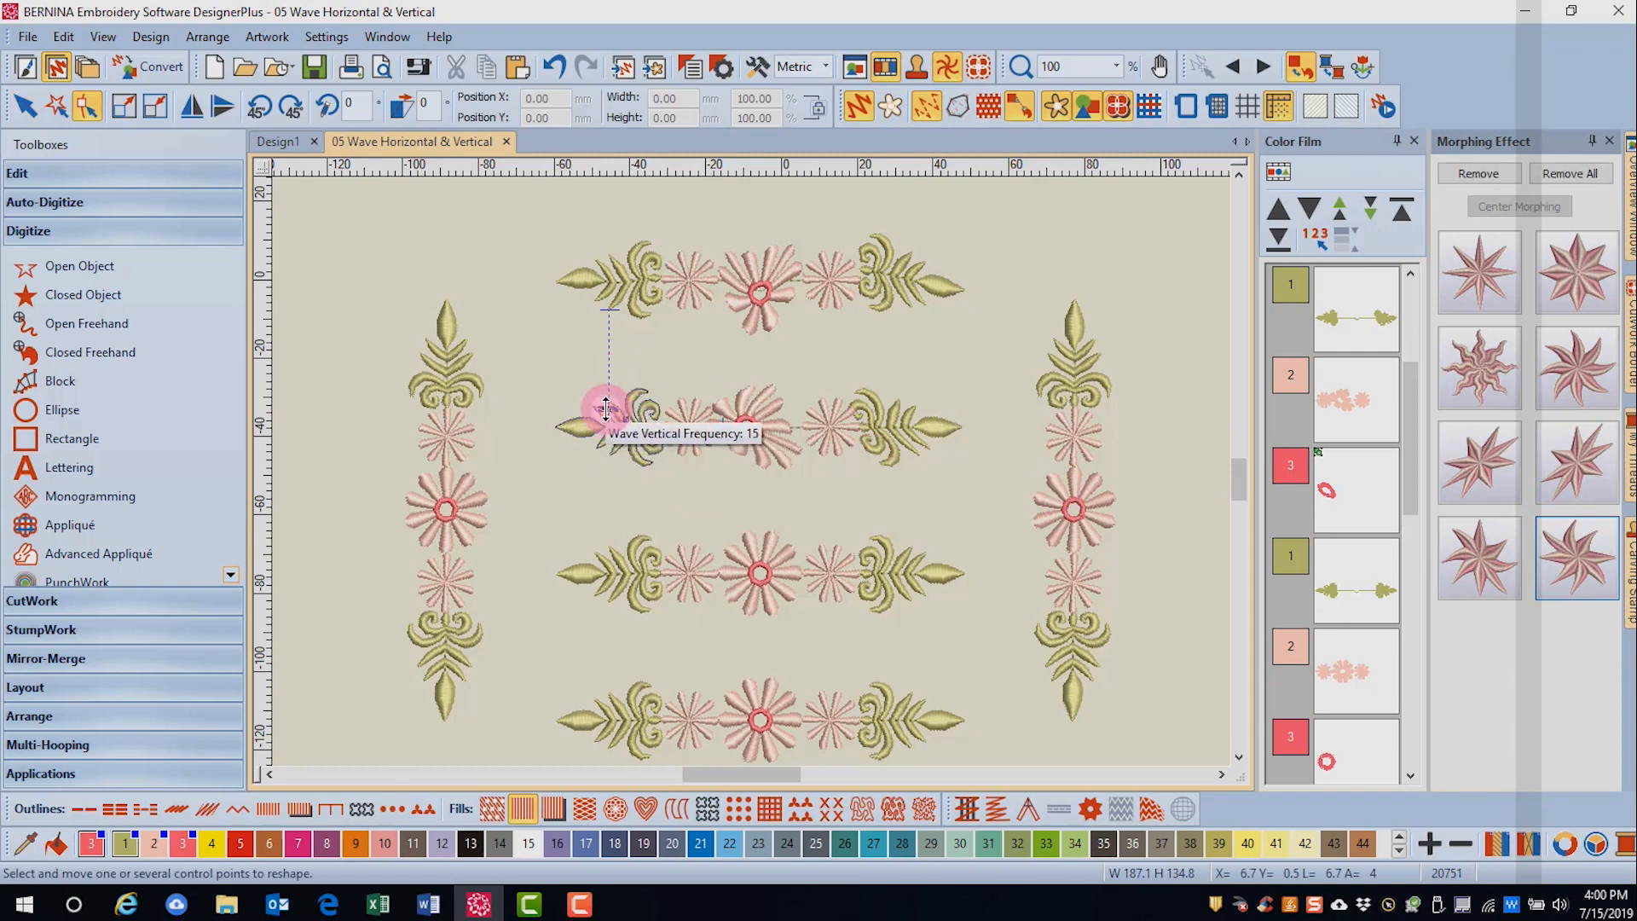
pyautogui.moveTo(607, 409); pyautogui.dragTo(607, 342)
pyautogui.click(682, 515)
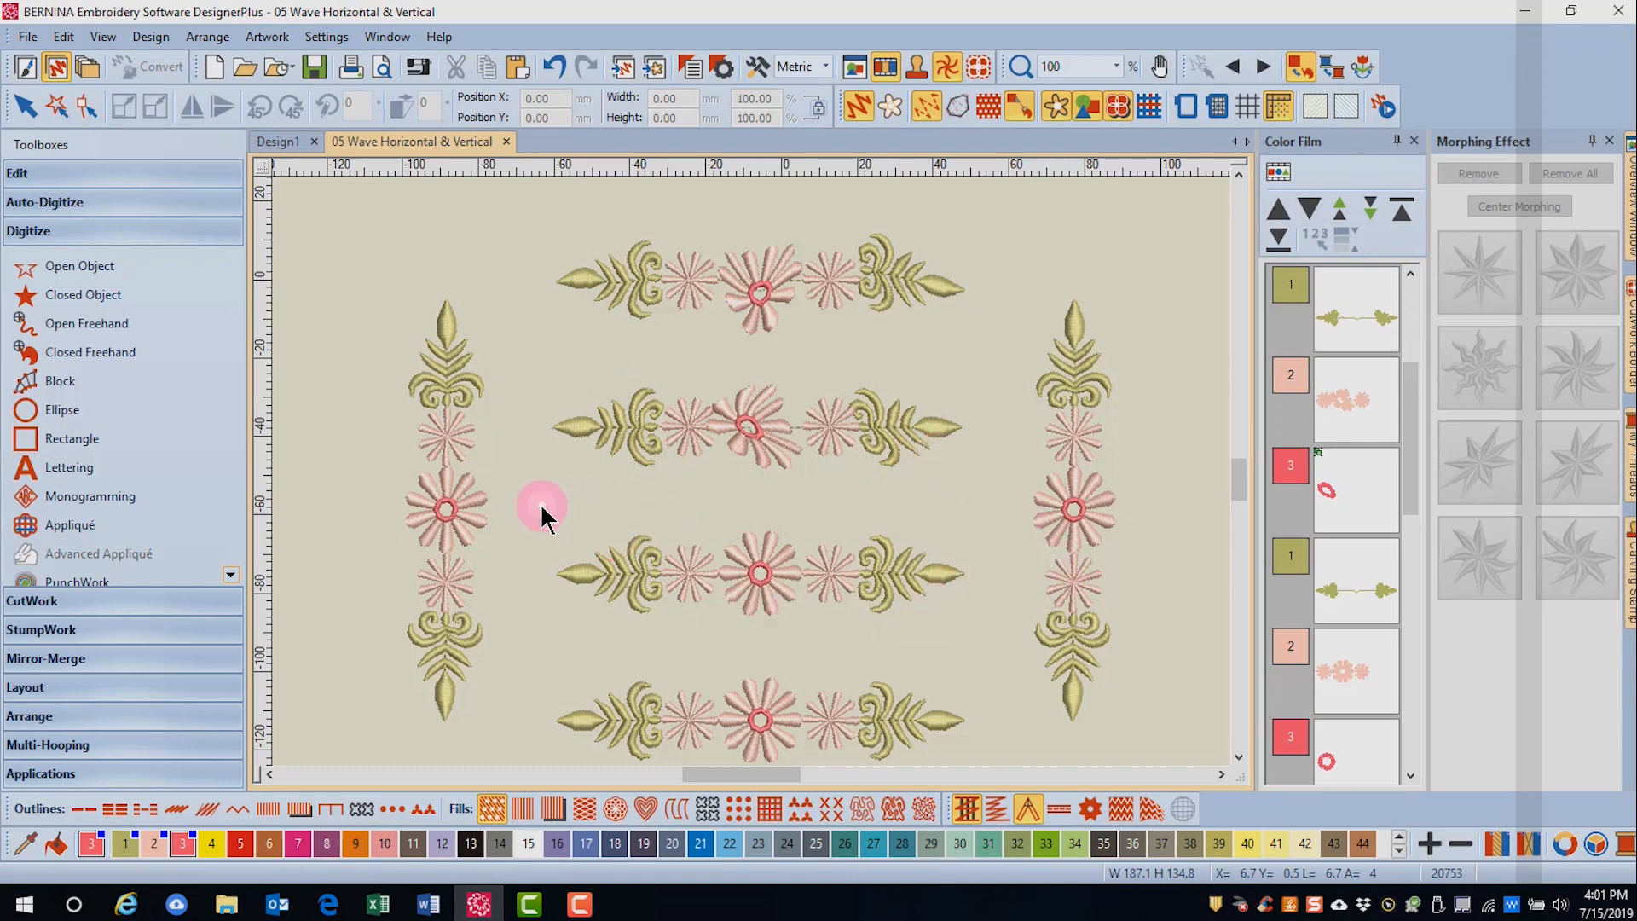
# - Apply Wave Horizontal morphing to the entire third horizontal border and increase its amplitude and frequency
pyautogui.click(849, 620)
pyautogui.moveTo(984, 641); pyautogui.dragTo(979, 643)
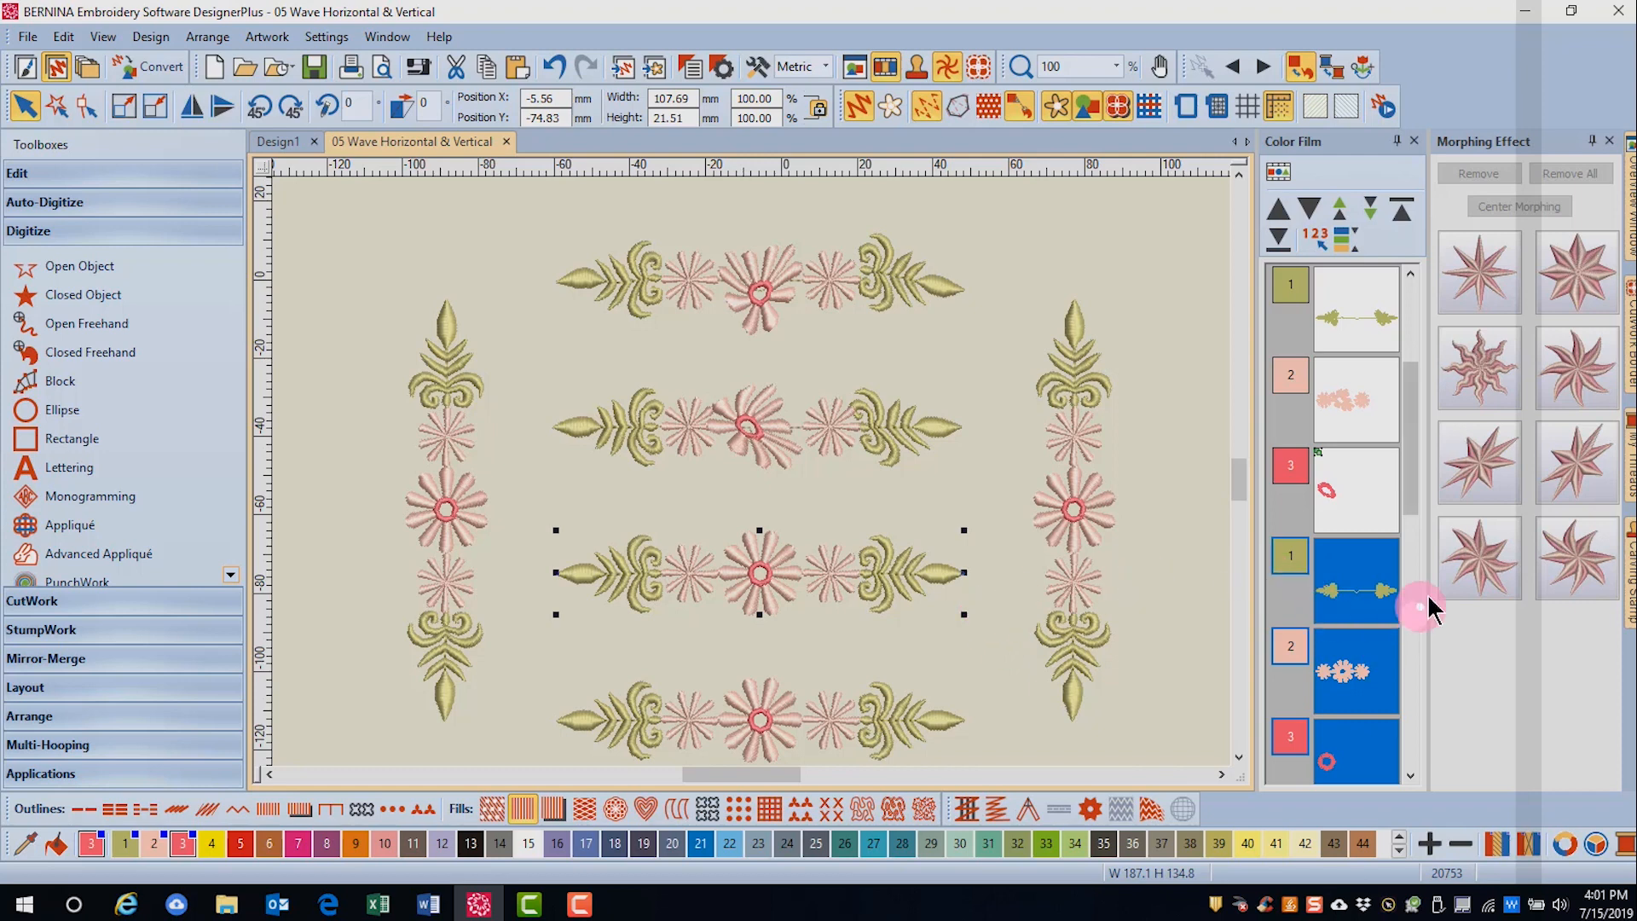
pyautogui.click(1492, 582)
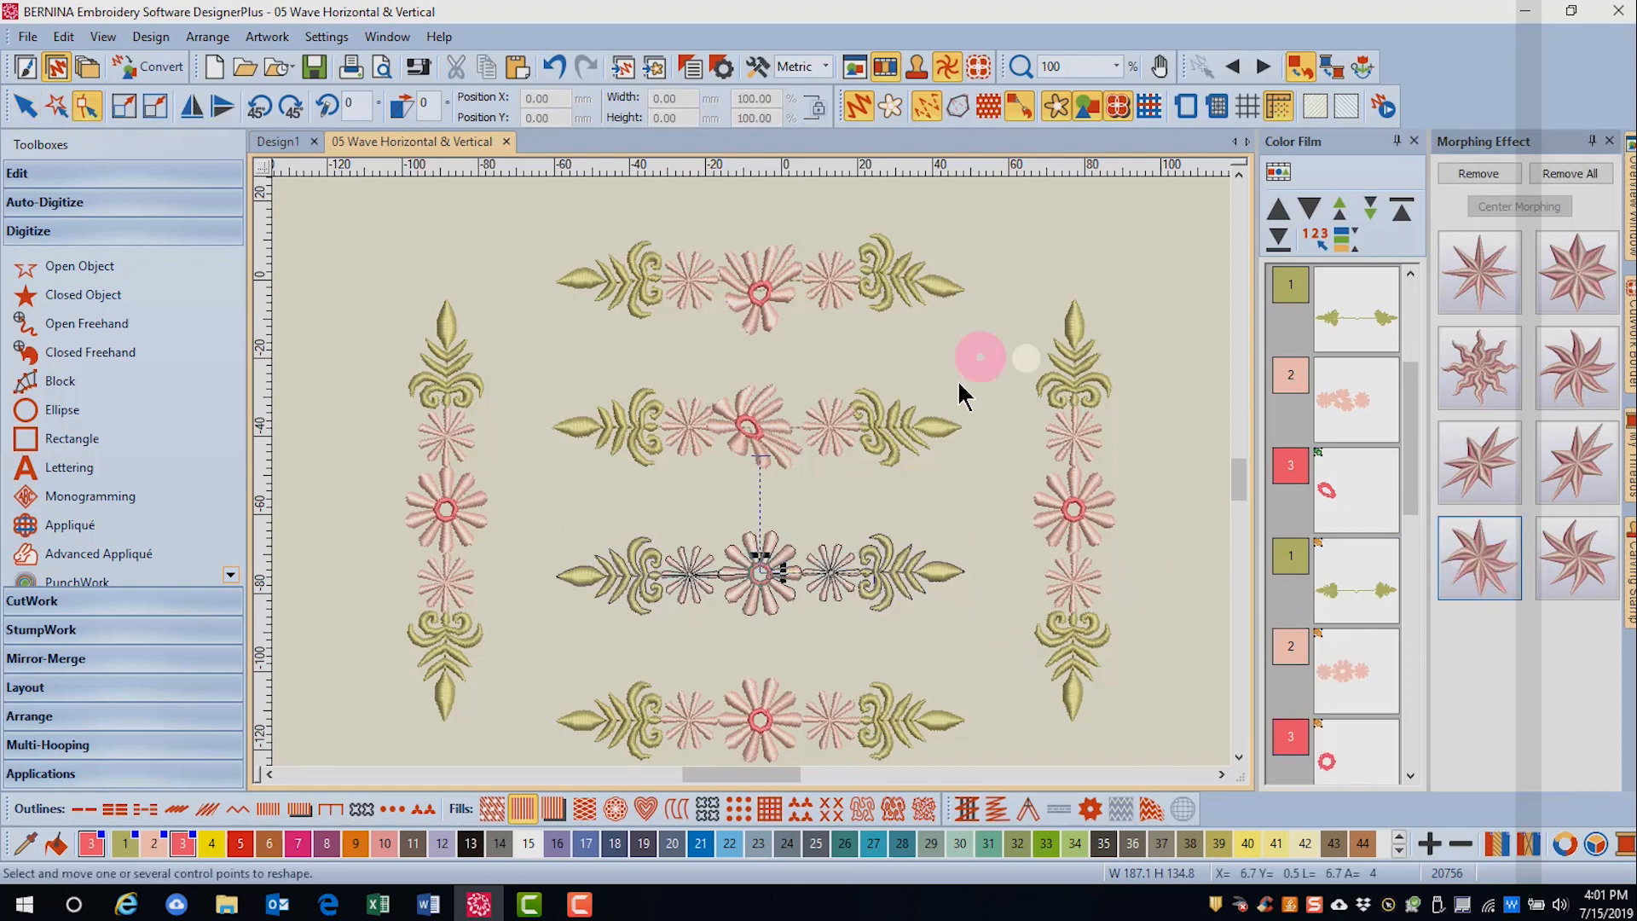
pyautogui.click(760, 553)
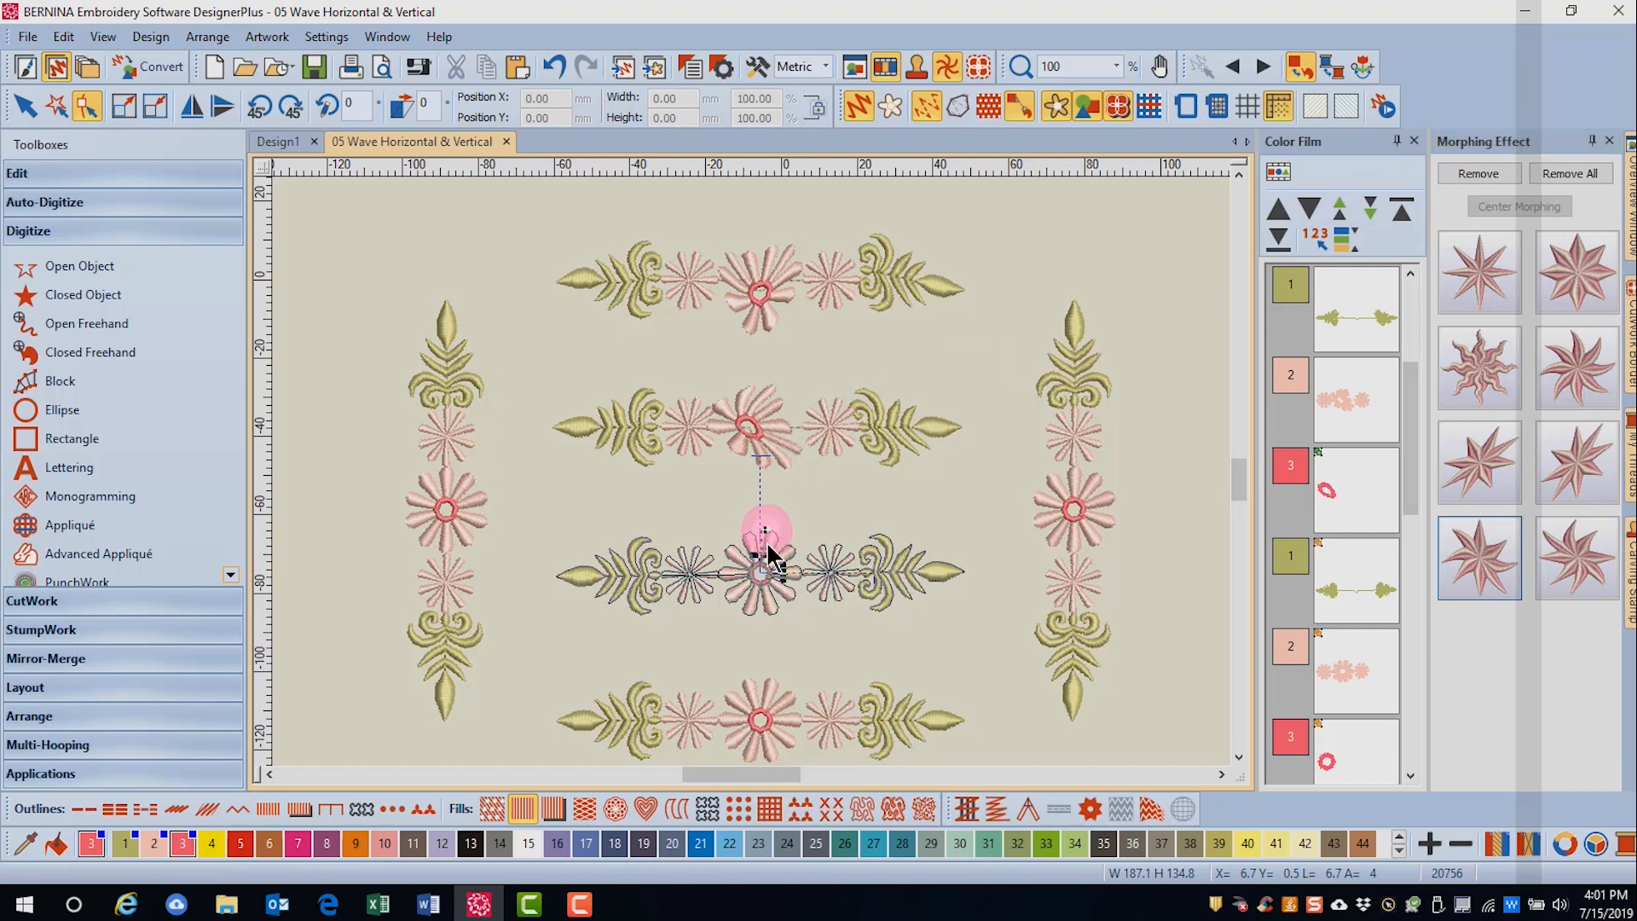
pyautogui.click(768, 559)
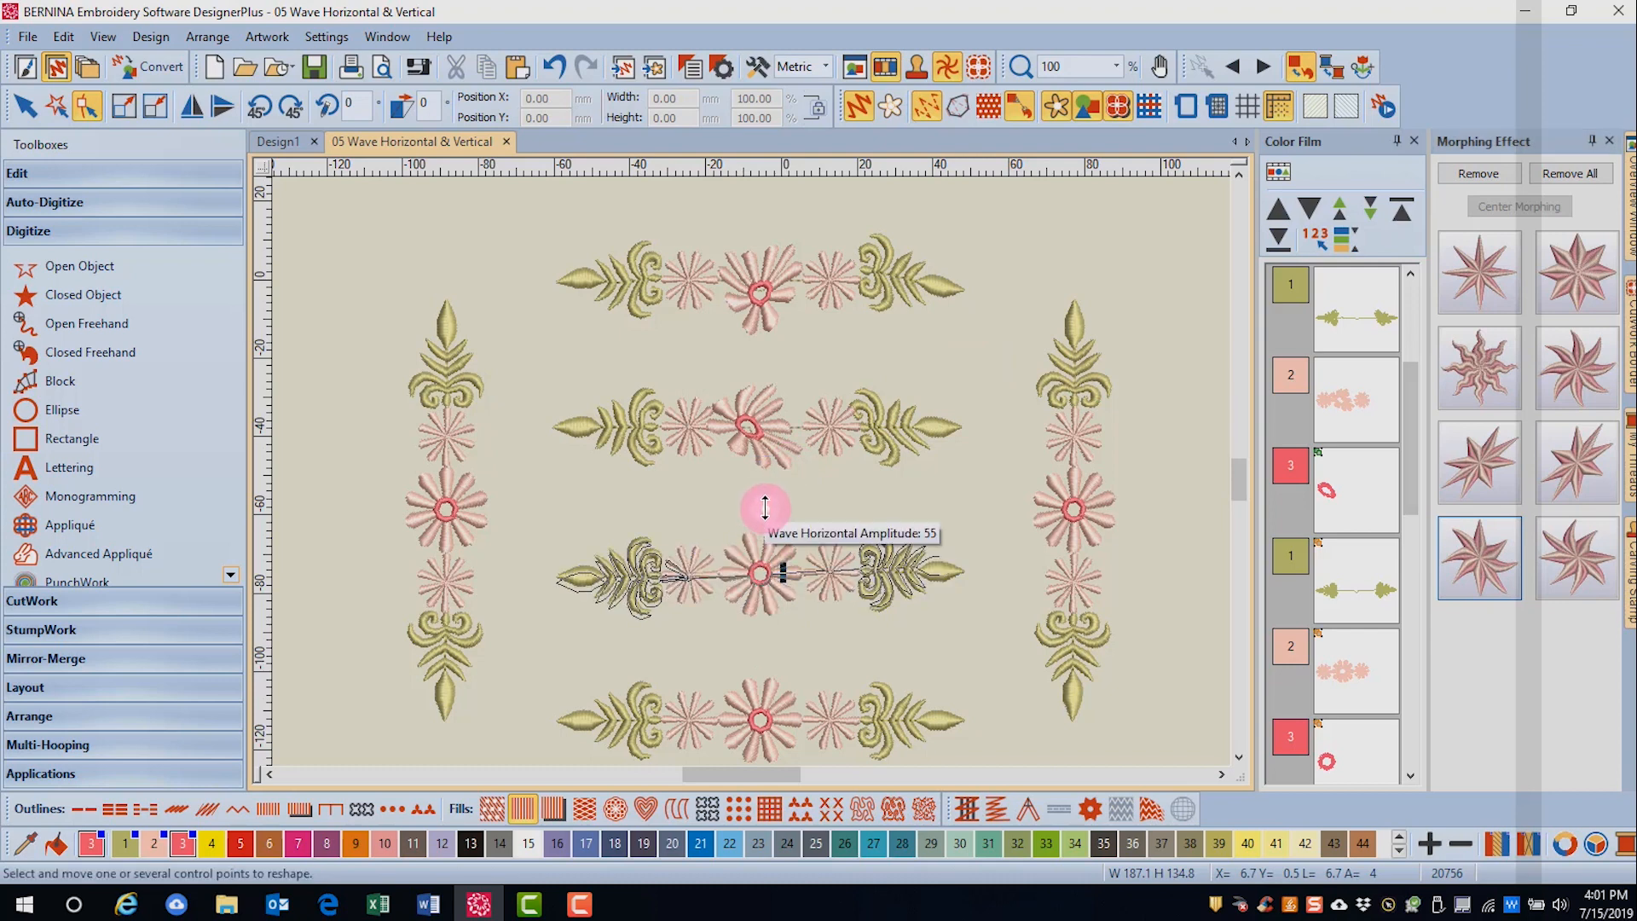
pyautogui.click(777, 566)
pyautogui.moveTo(781, 571); pyautogui.dragTo(833, 562)
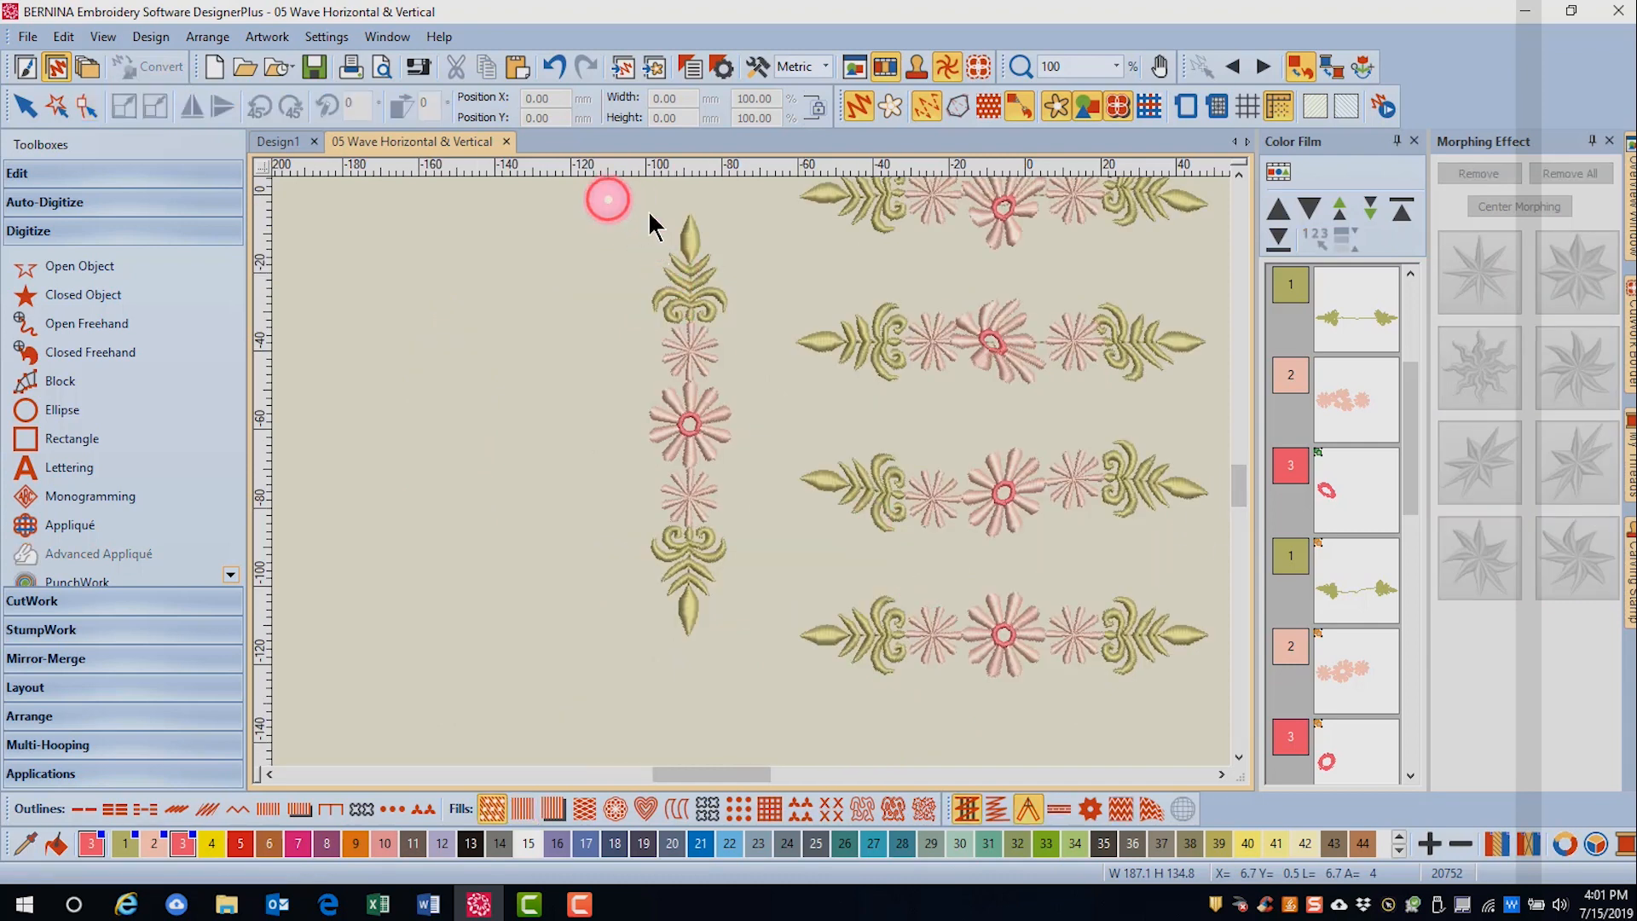
# - Apply Wave Horizontal morphing to the entire upright border at the design's left side and increase its amplitude and frequency
pyautogui.moveTo(649, 214); pyautogui.dragTo(776, 673)
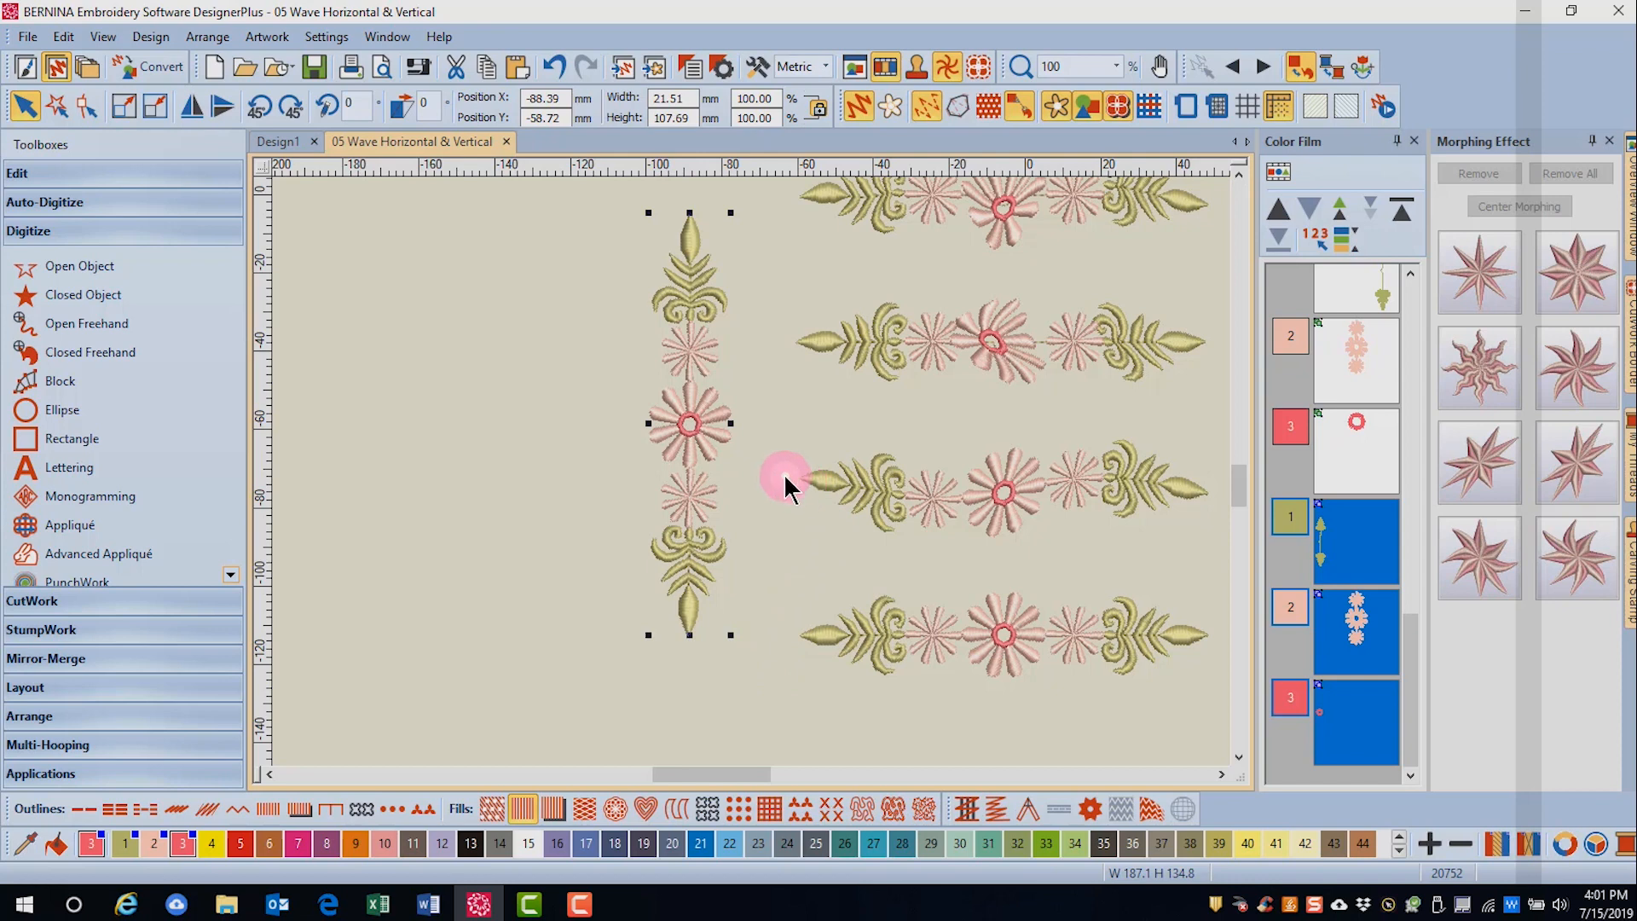
pyautogui.click(1480, 572)
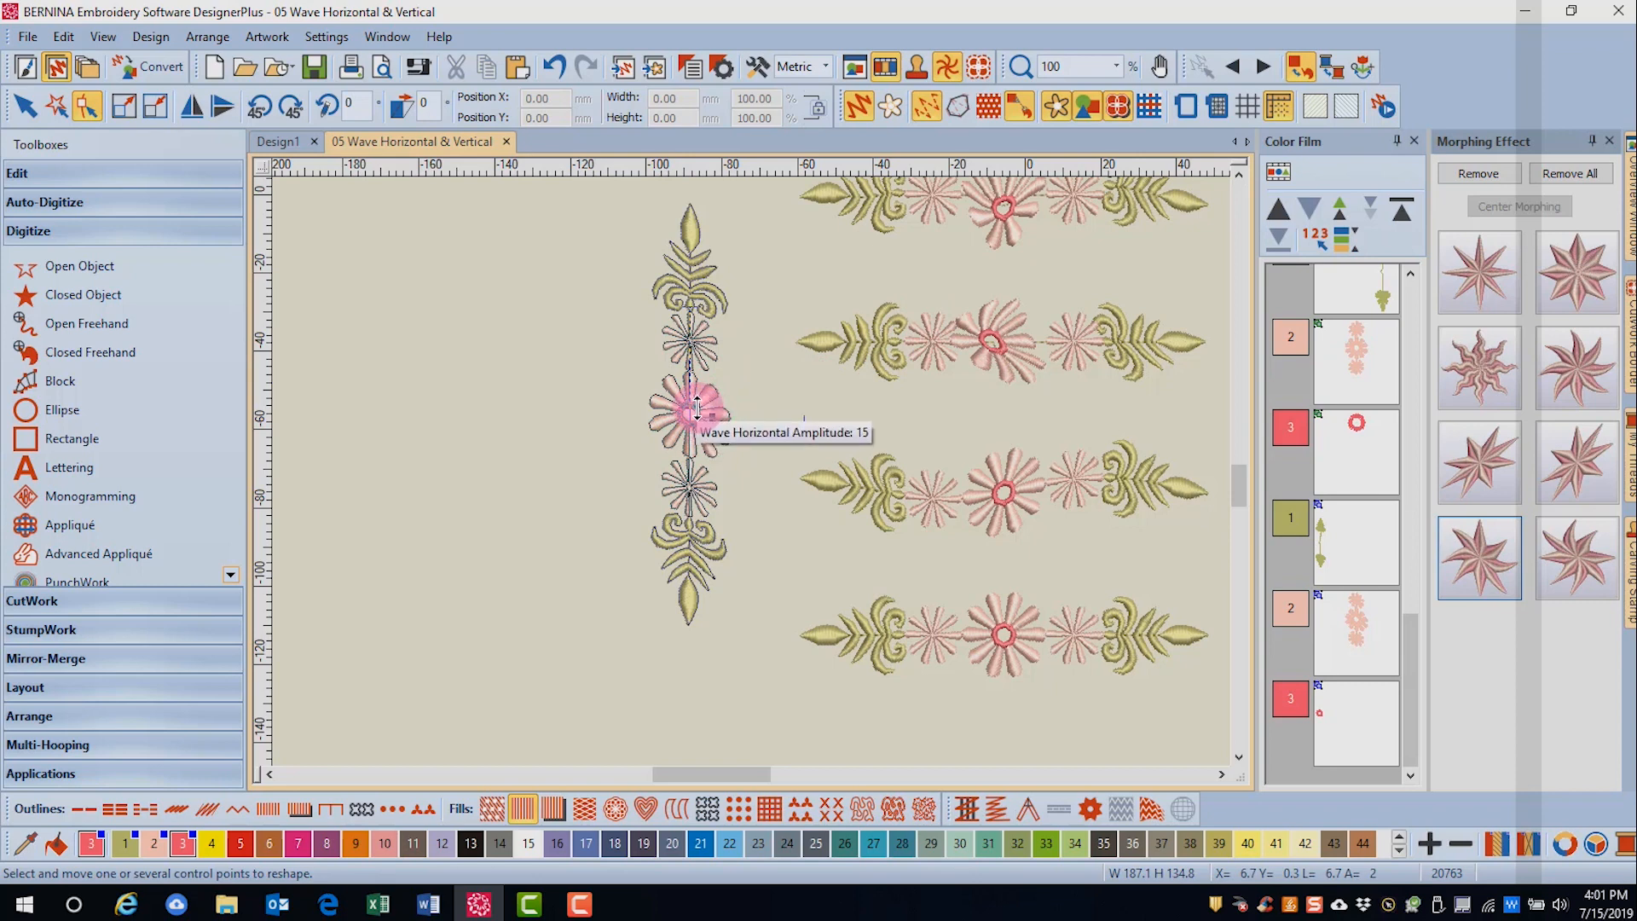
pyautogui.moveTo(697, 408); pyautogui.dragTo(698, 347)
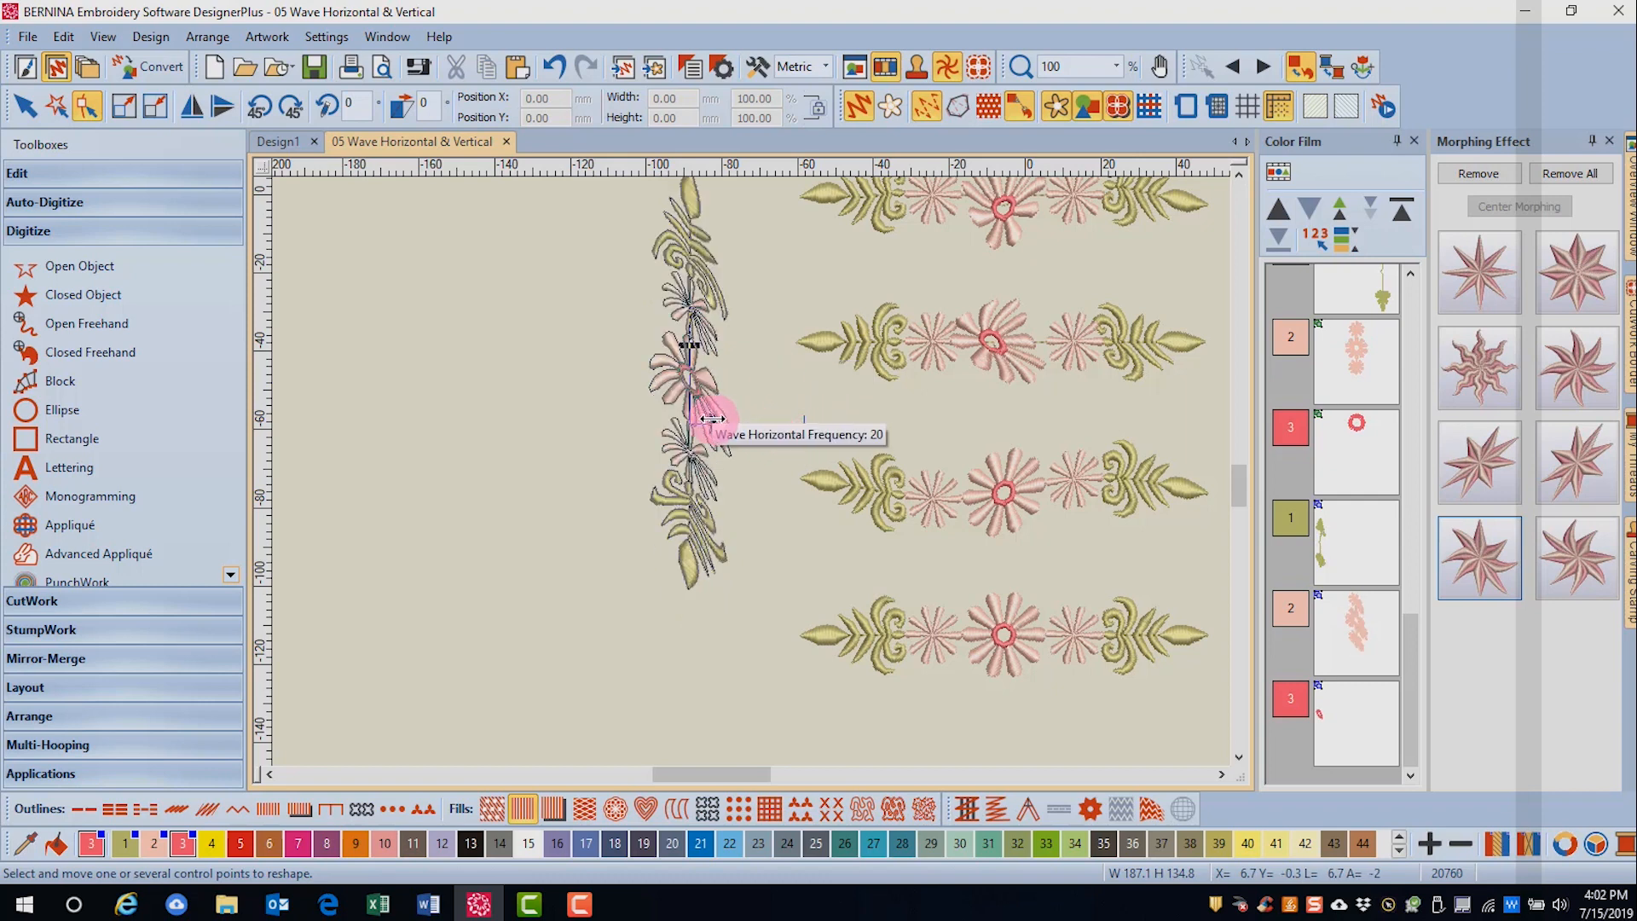
pyautogui.moveTo(712, 418); pyautogui.dragTo(765, 420)
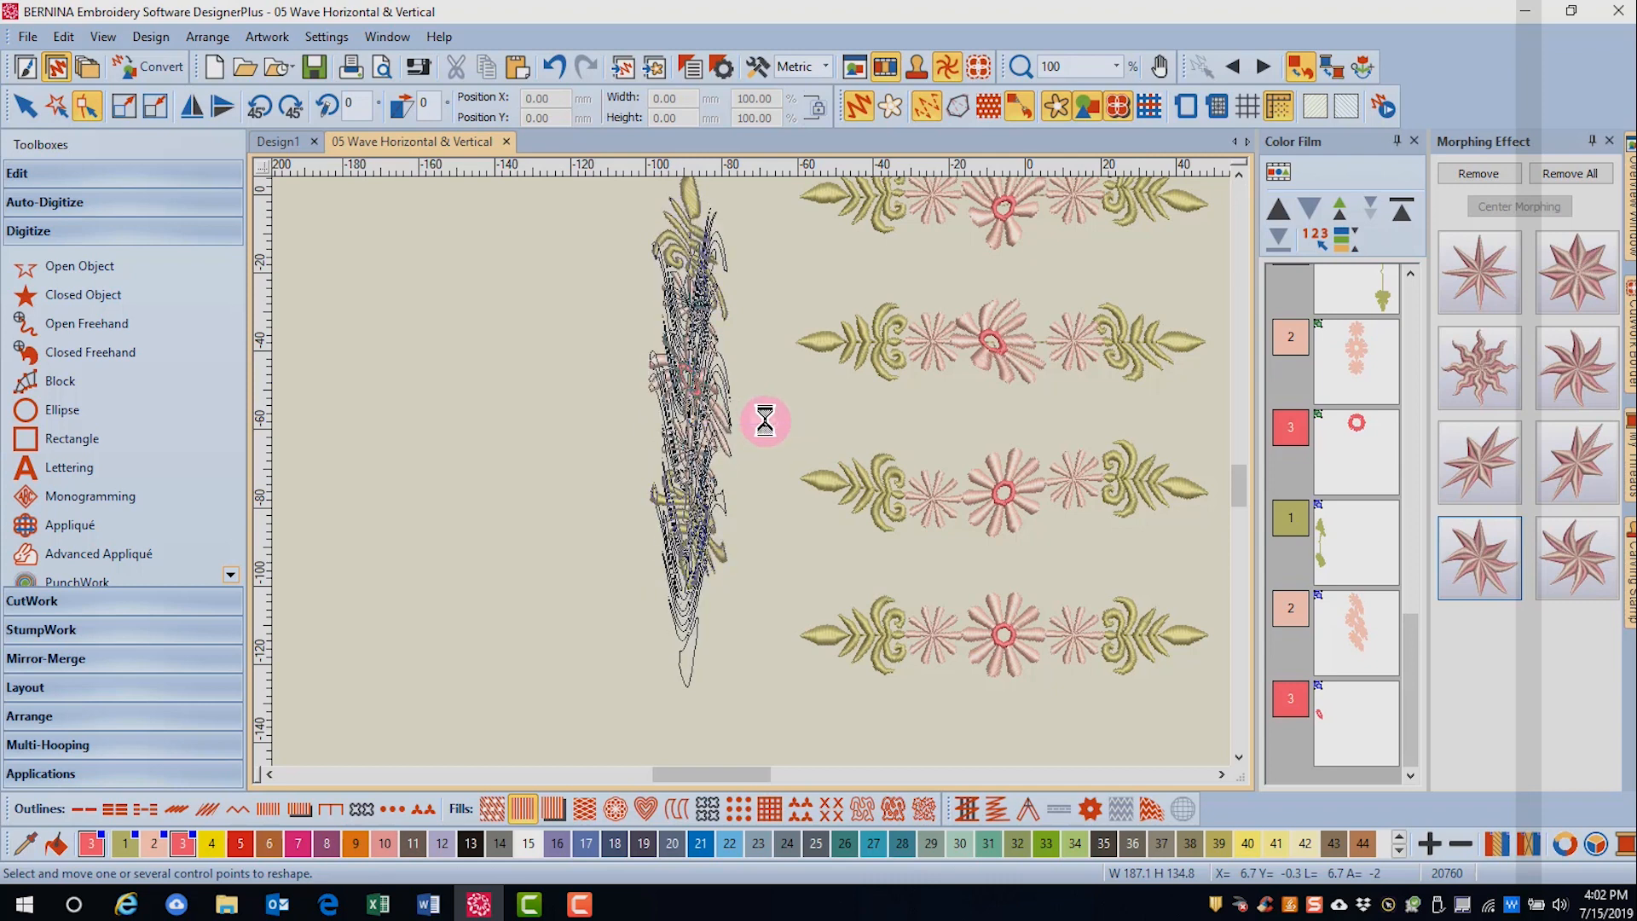
pyautogui.press('Escape')
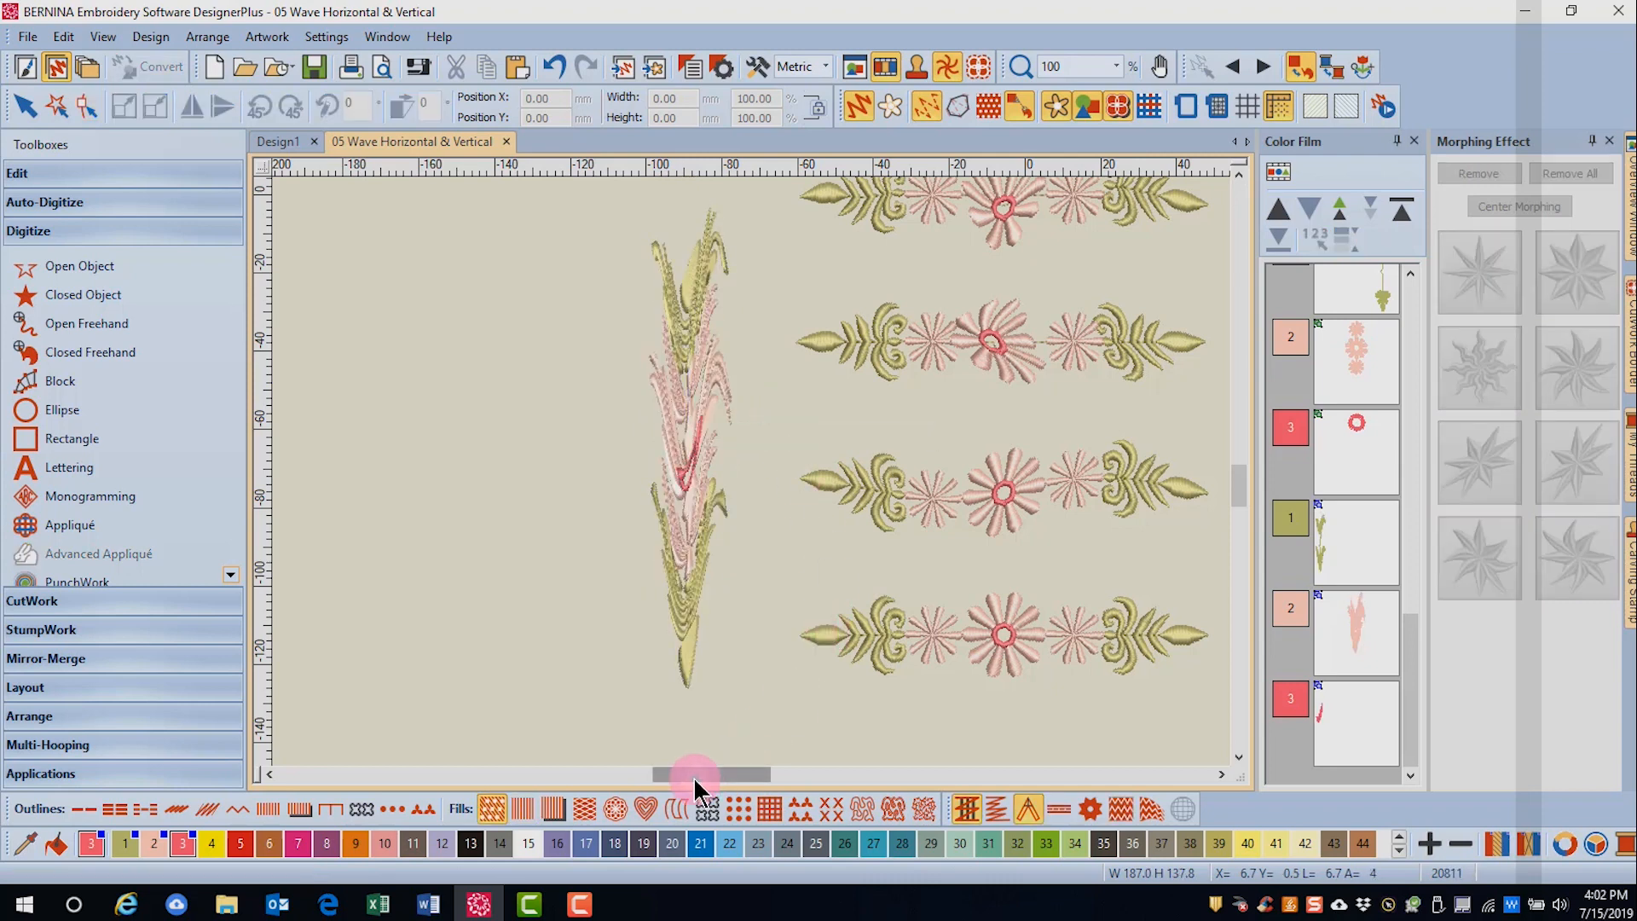
# - Apply Wave Vertical morphing to the entire lowest horizontal border and increase only its frequency
pyautogui.moveTo(694, 784); pyautogui.dragTo(719, 789)
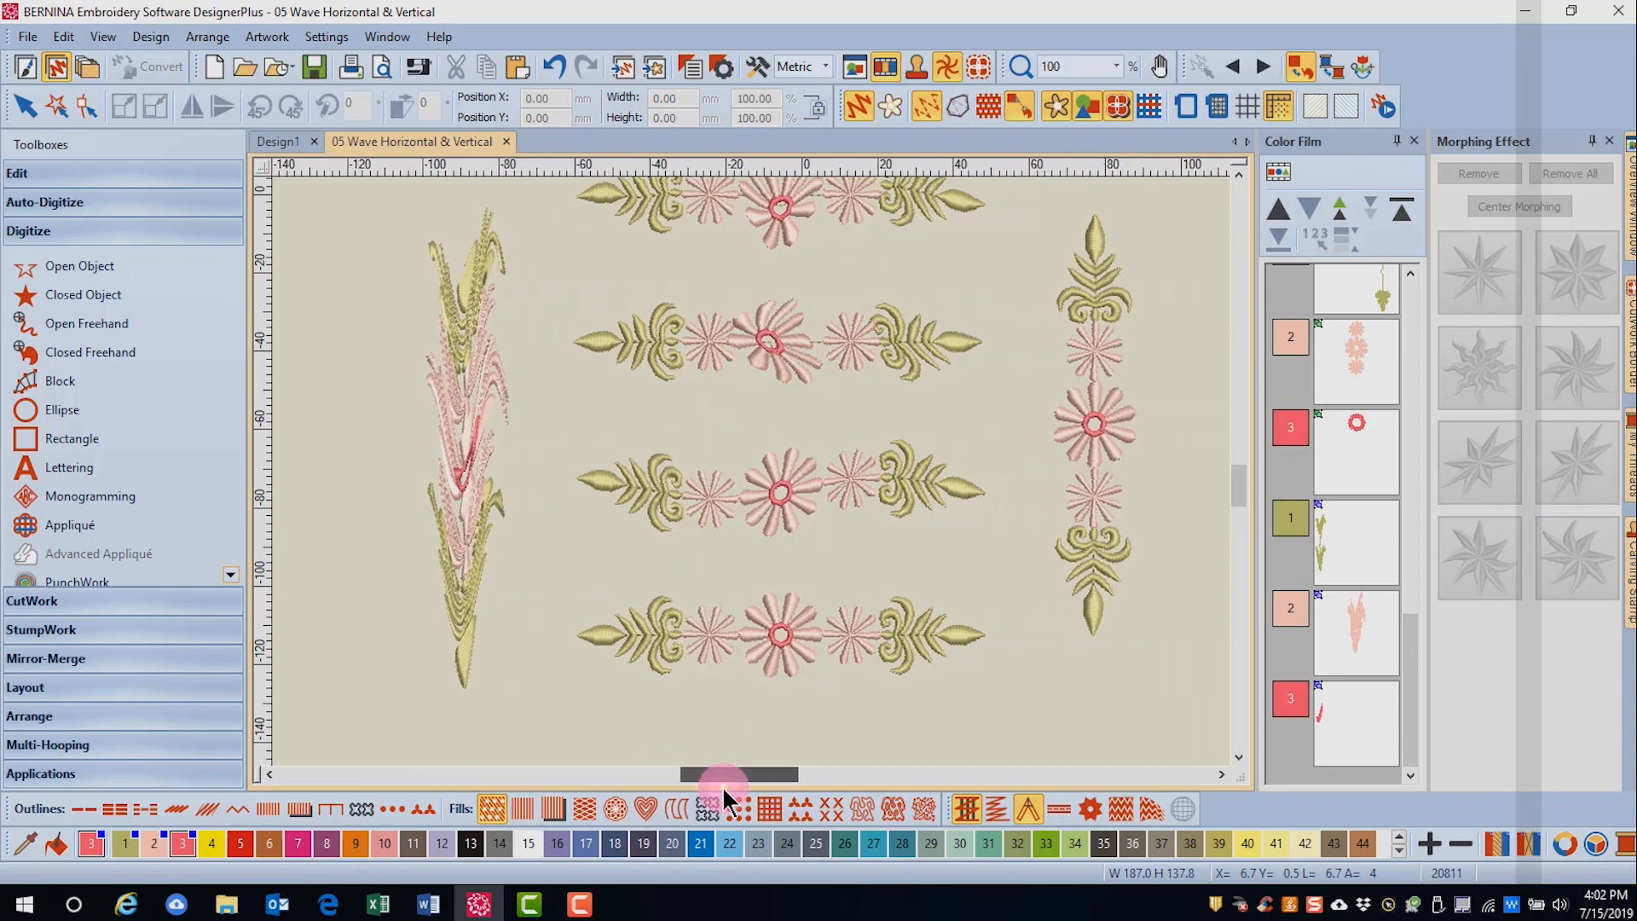
pyautogui.moveTo(551, 565); pyautogui.dragTo(1006, 709)
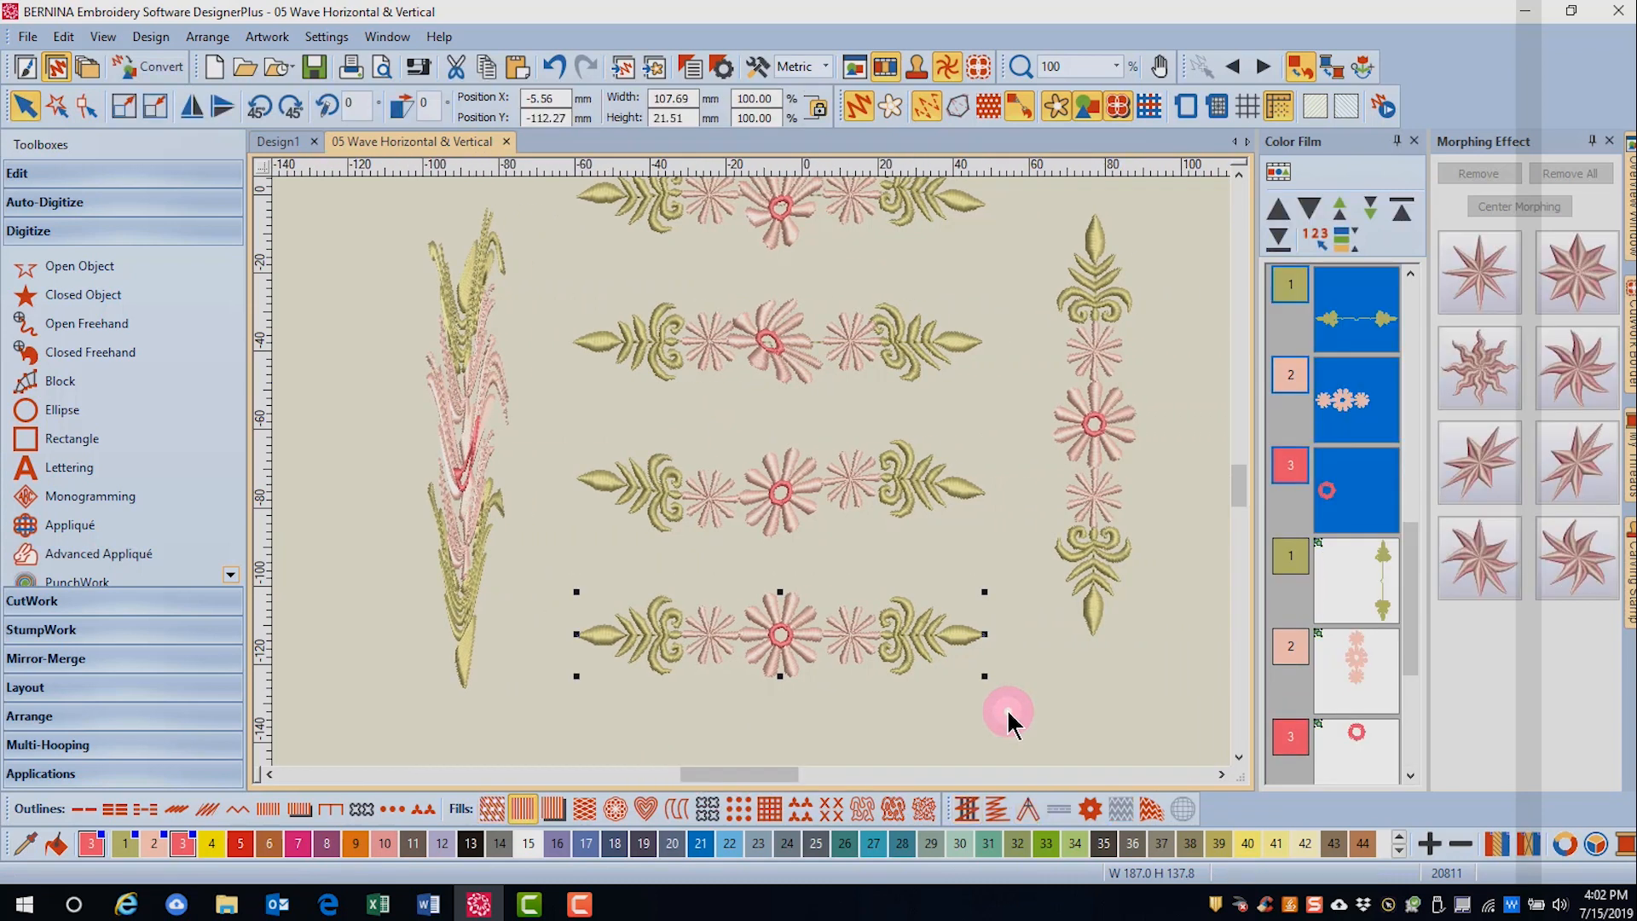
pyautogui.click(1577, 555)
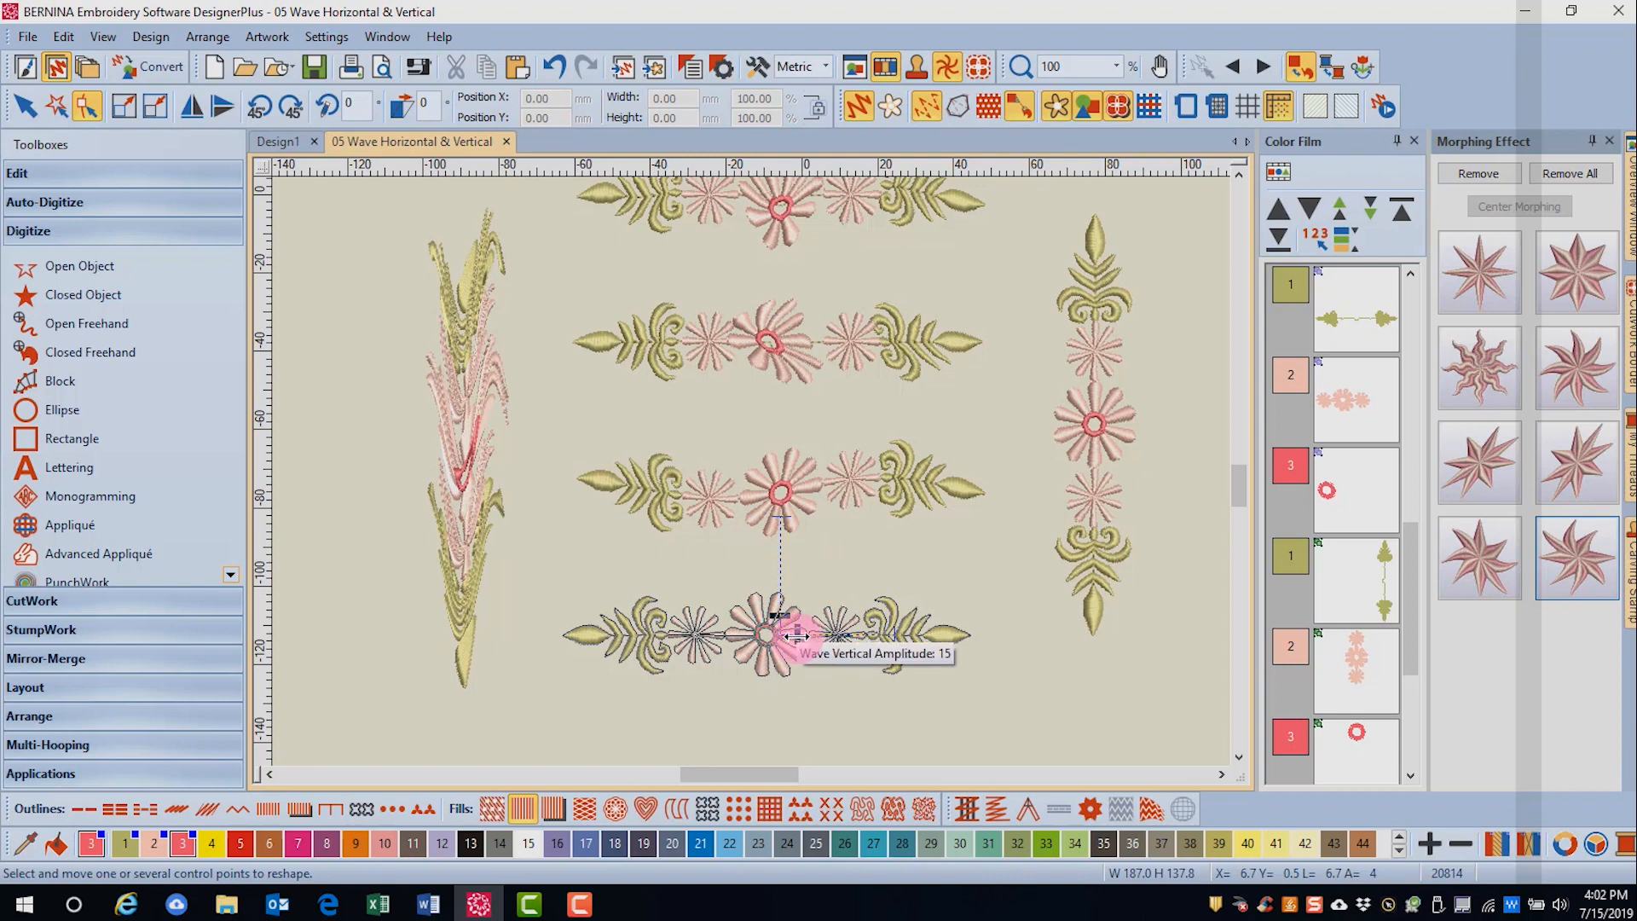
pyautogui.moveTo(784, 620); pyautogui.dragTo(781, 554)
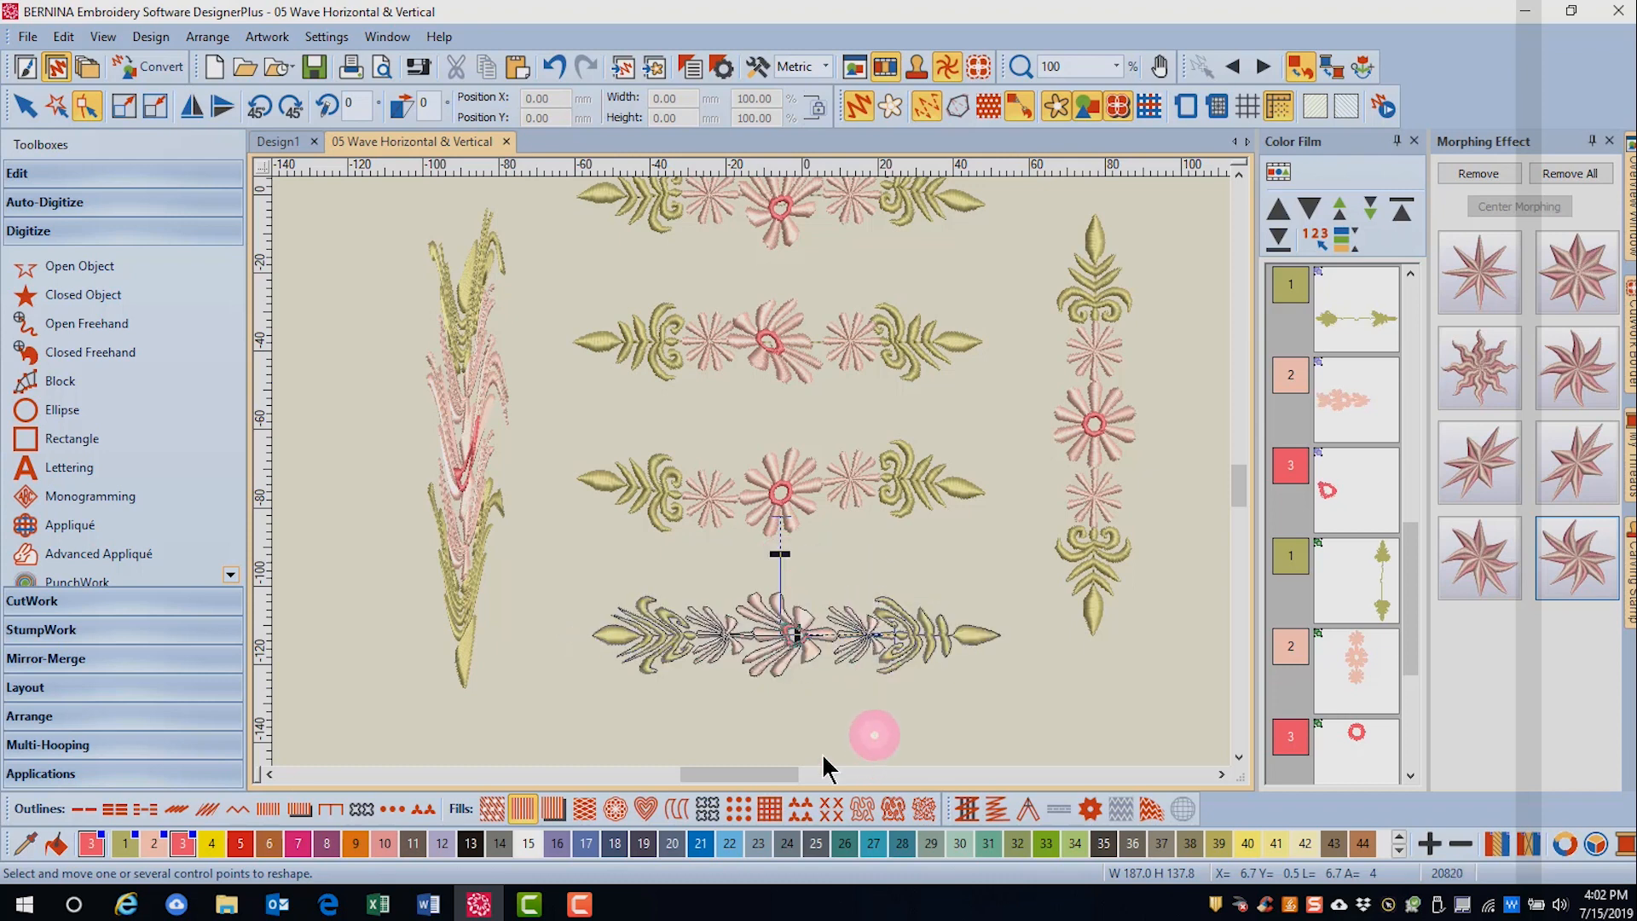
pyautogui.click(893, 722)
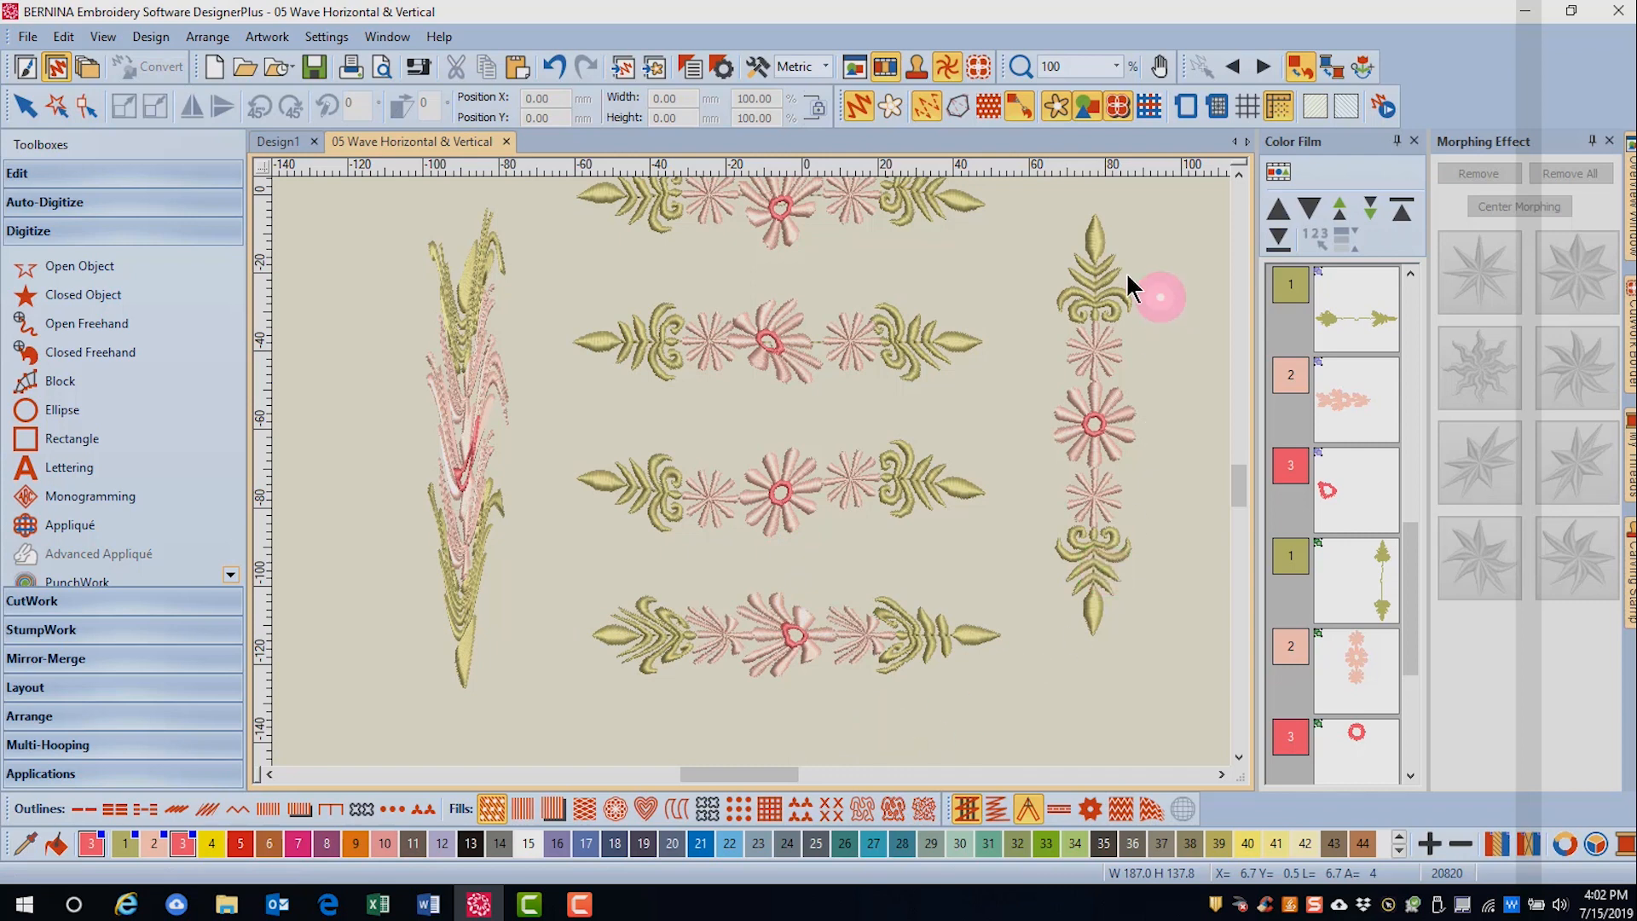
# - Apply Wave Vertical morphing to the entire upright border at the design's right side and increase its frequency and amplitude
pyautogui.click(1172, 678)
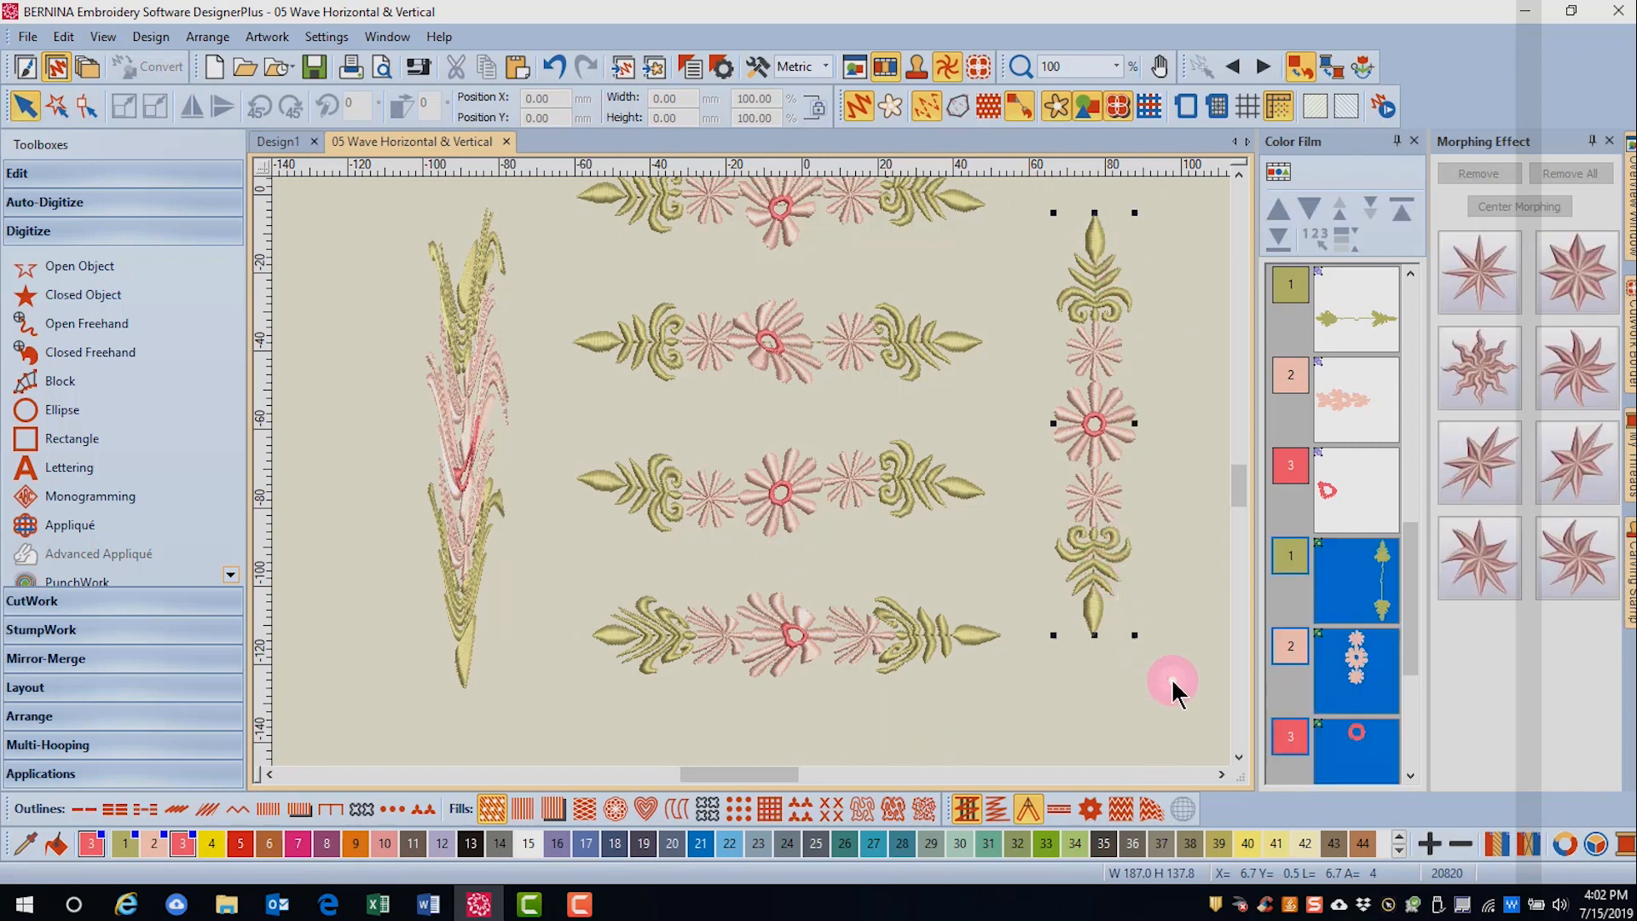
pyautogui.click(1578, 562)
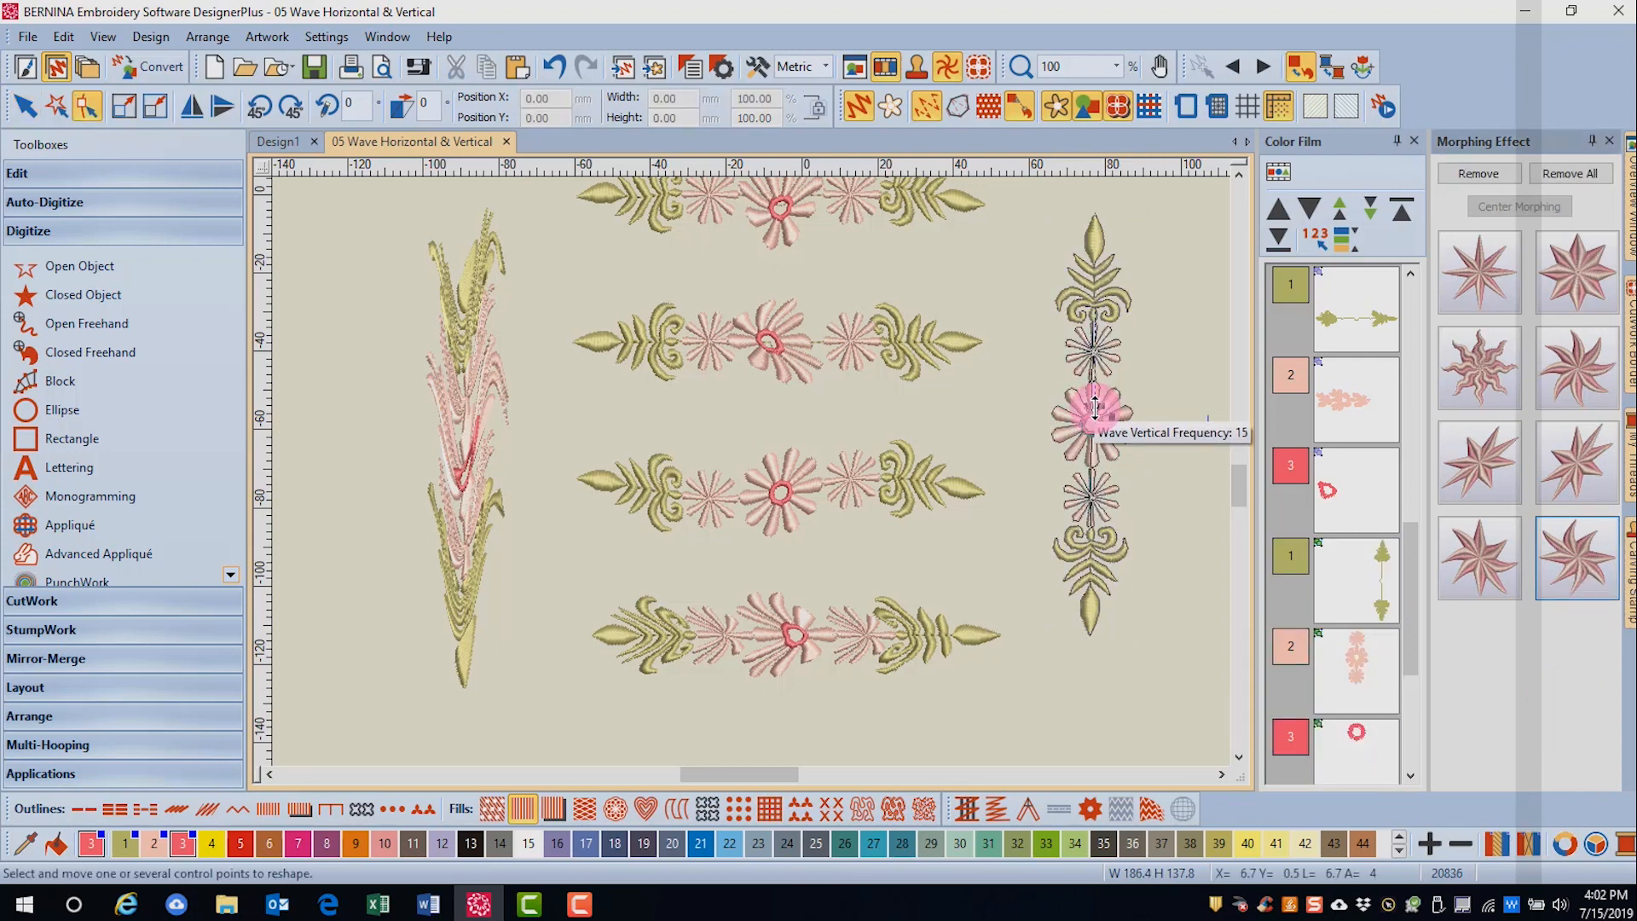
pyautogui.moveTo(1095, 406); pyautogui.dragTo(1095, 350)
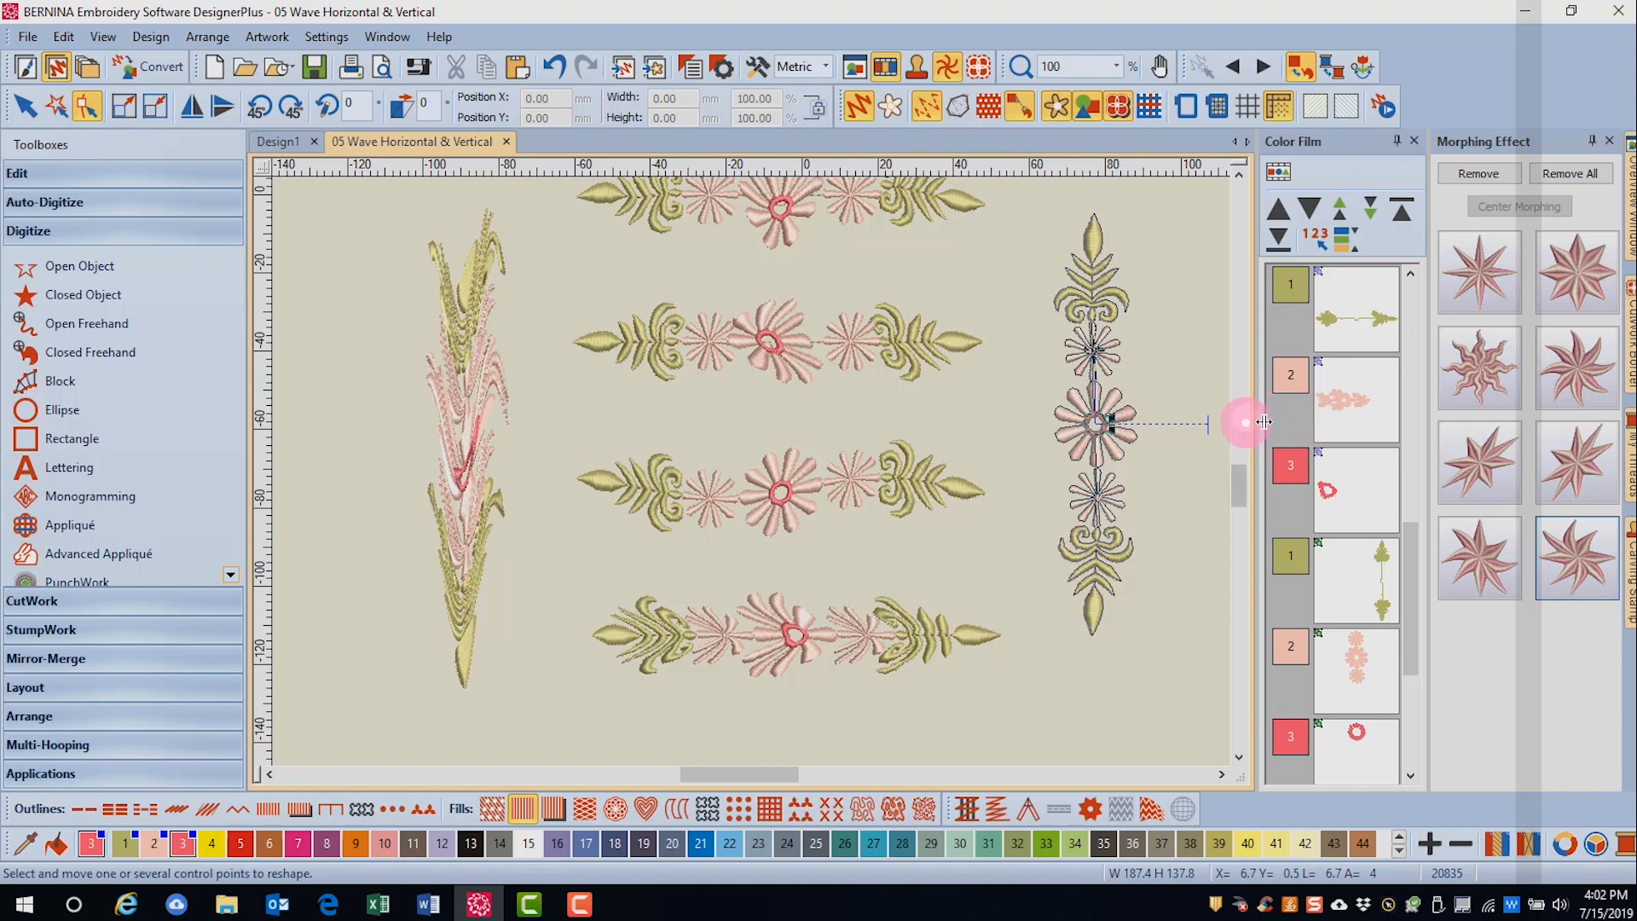
pyautogui.moveTo(1111, 421)
pyautogui.moveTo(1111, 421); pyautogui.dragTo(1175, 422)
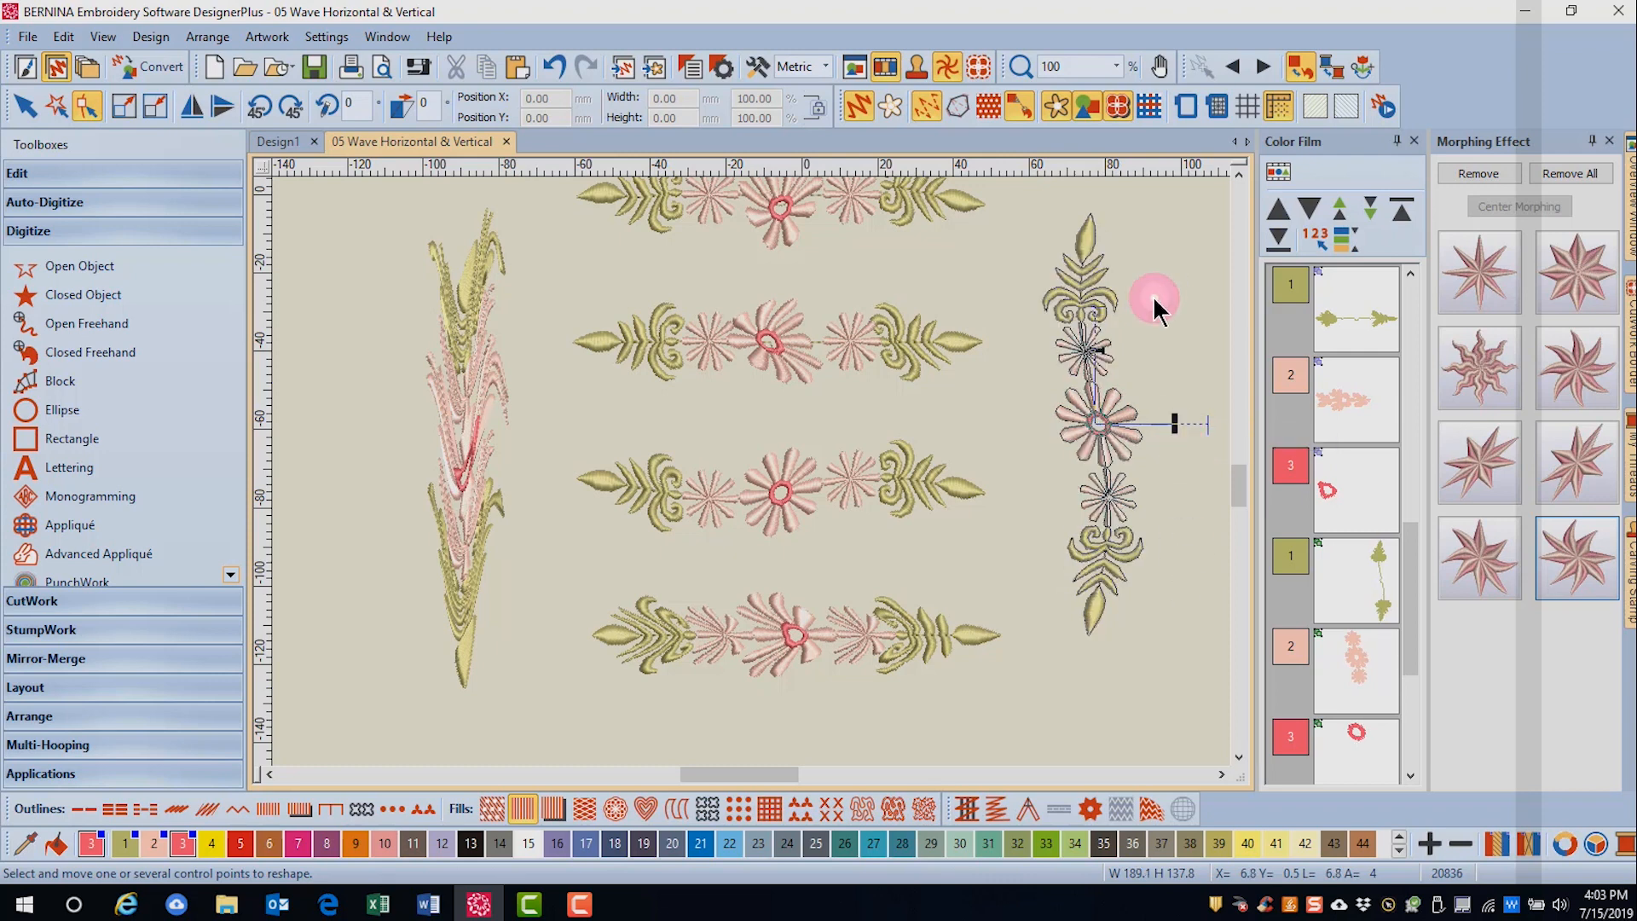
pyautogui.click(1156, 305)
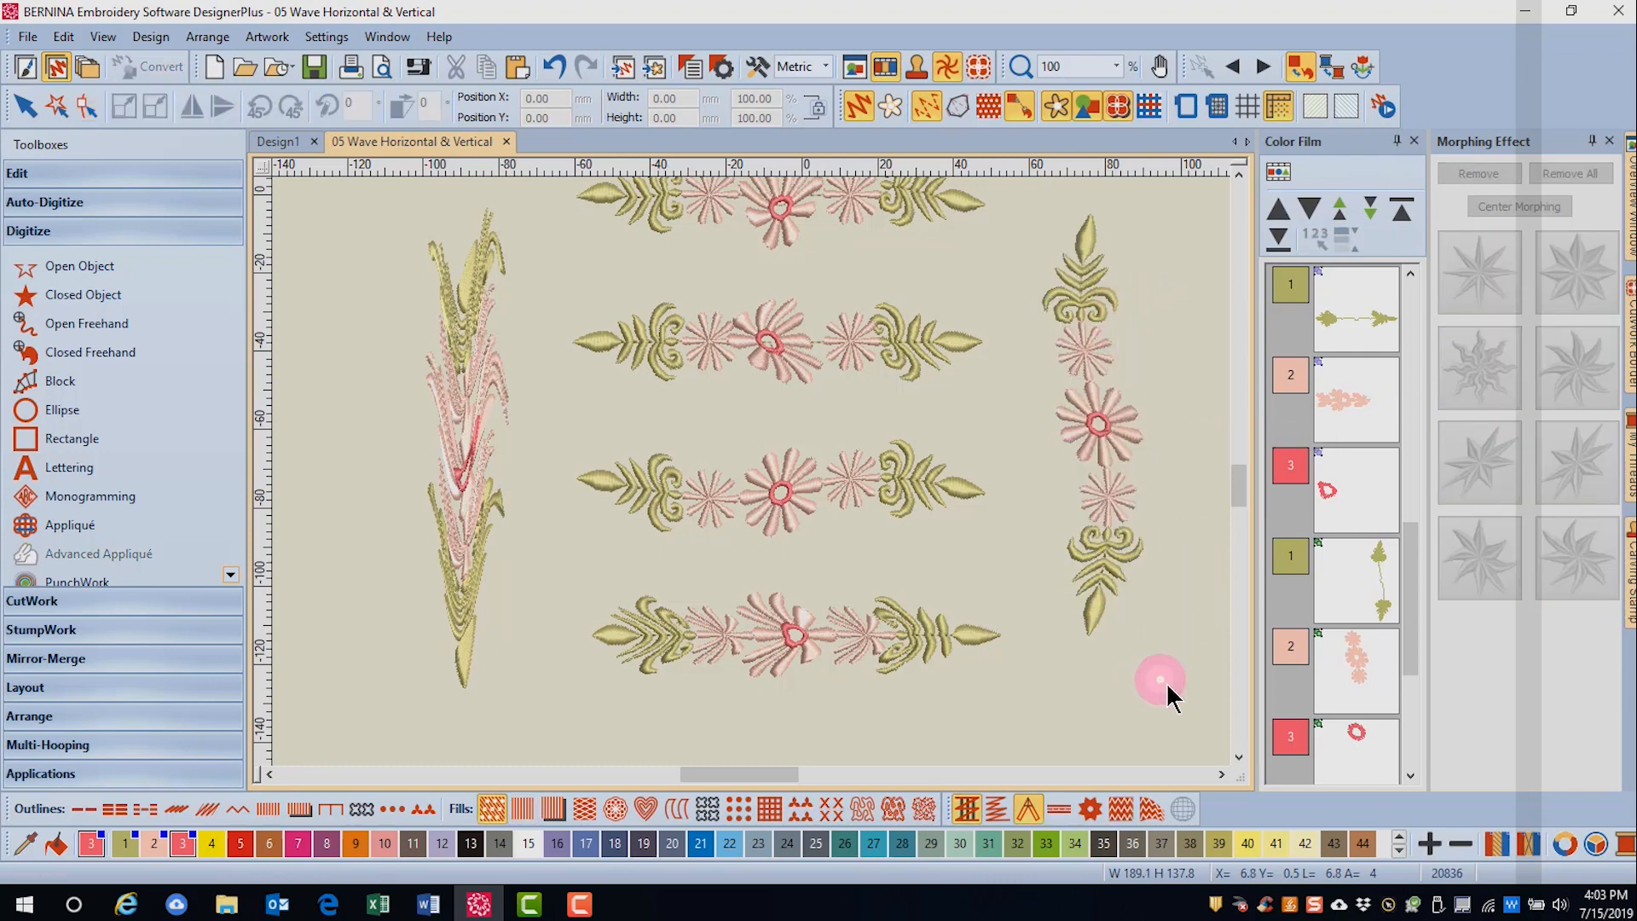